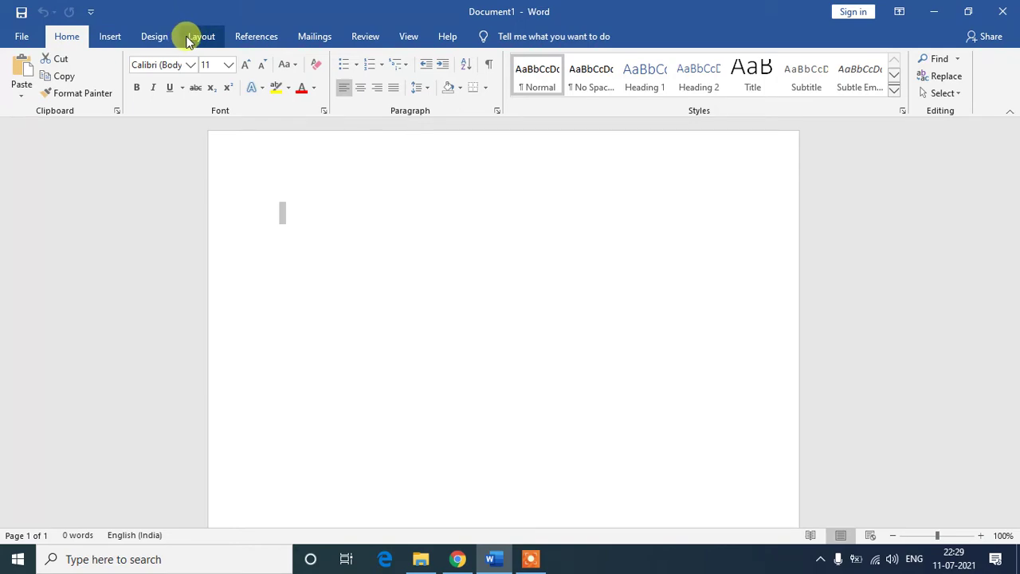
- Re-run the 'black png corner' image search and save the first corner design image
{"action": "left_click", "coordinate": [457, 559]}
{"action": "scroll", "coordinate": [235, 301], "scroll_direction": "down", "scroll_amount": 5}
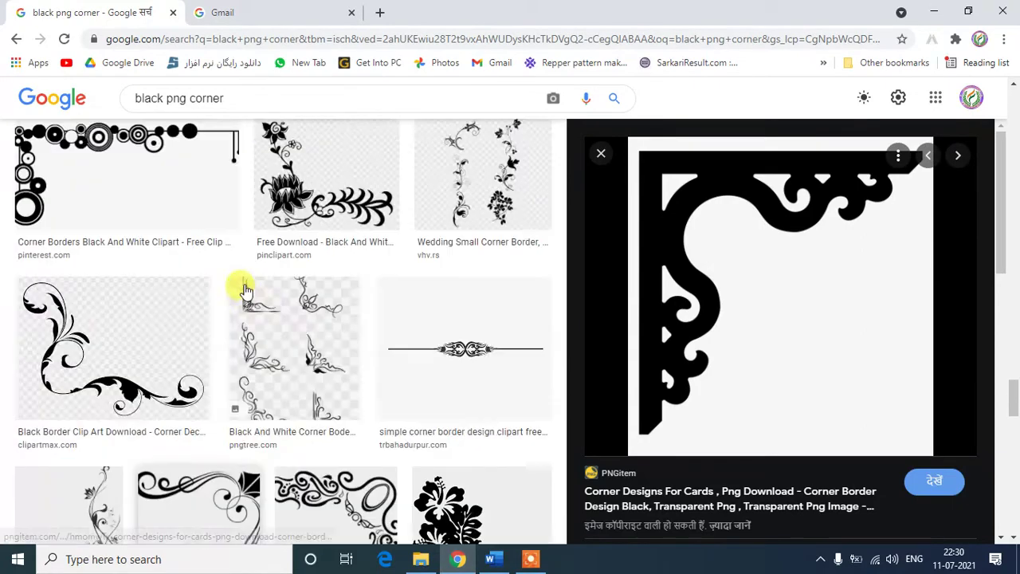
{"action": "scroll", "coordinate": [236, 288], "scroll_direction": "down", "scroll_amount": 5}
{"action": "scroll", "coordinate": [228, 266], "scroll_direction": "down", "scroll_amount": 5}
{"action": "scroll", "coordinate": [220, 266], "scroll_direction": "down", "scroll_amount": 5}
{"action": "scroll", "coordinate": [189, 231], "scroll_direction": "up", "scroll_amount": 5}
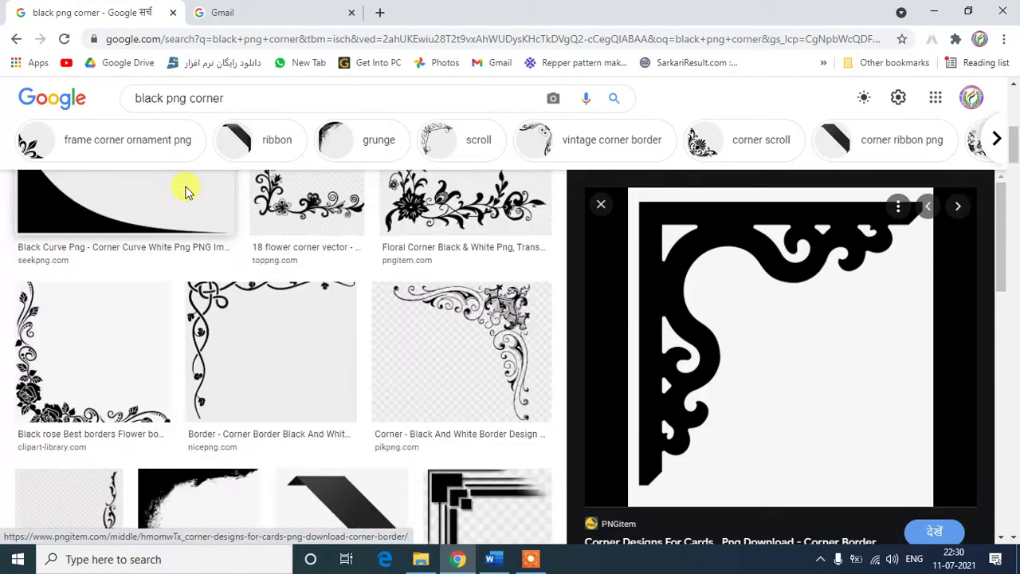
{"action": "scroll", "coordinate": [186, 191], "scroll_direction": "up", "scroll_amount": 10}
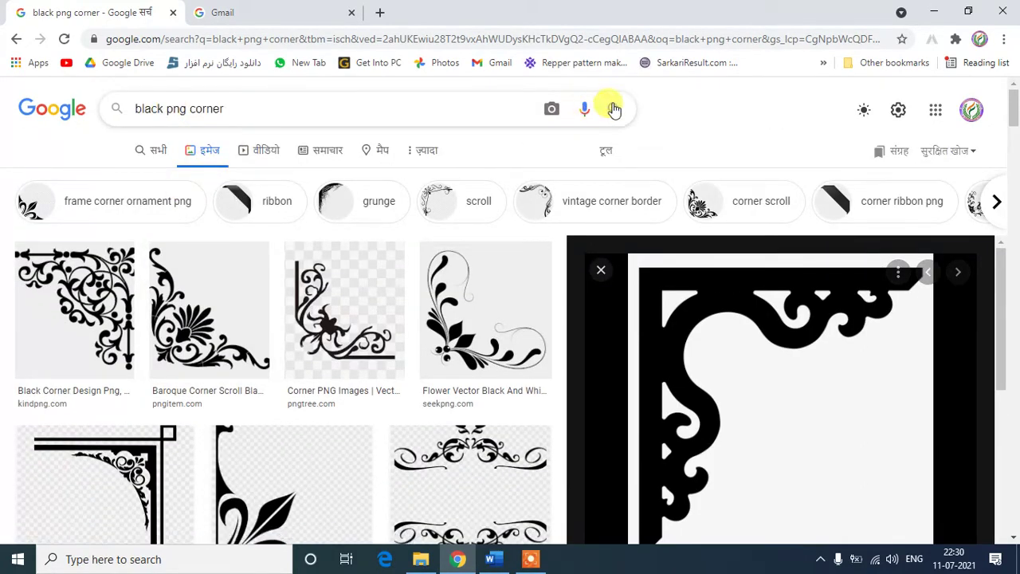
{"action": "left_click", "coordinate": [614, 108]}
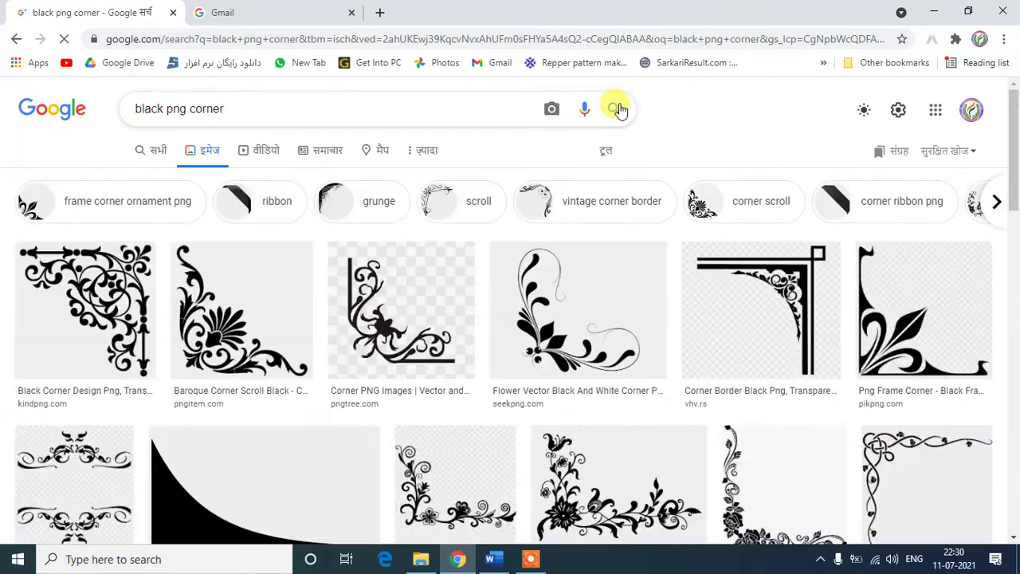
{"action": "left_click", "coordinate": [134, 294]}
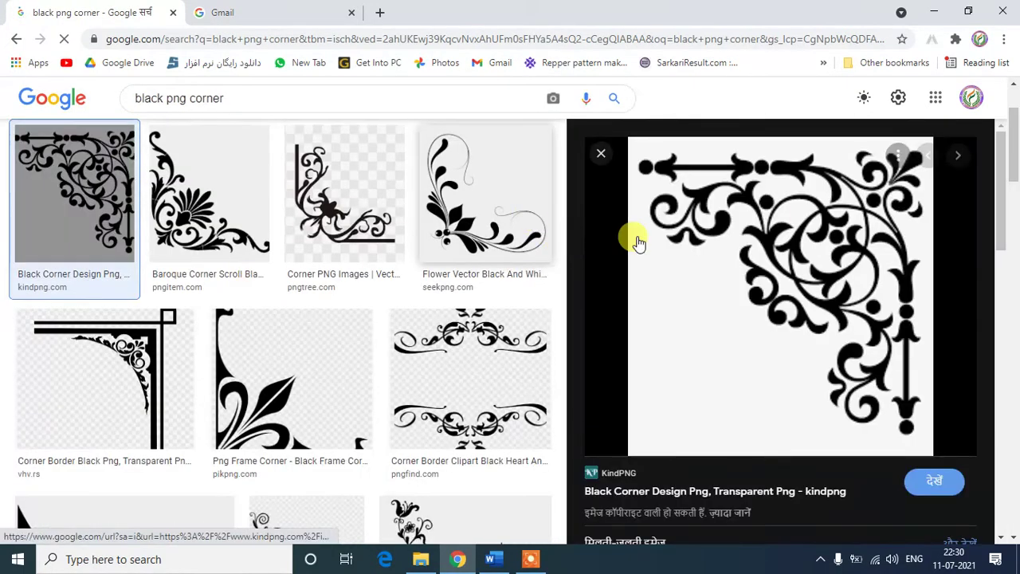
{"action": "right_click", "coordinate": [829, 185]}
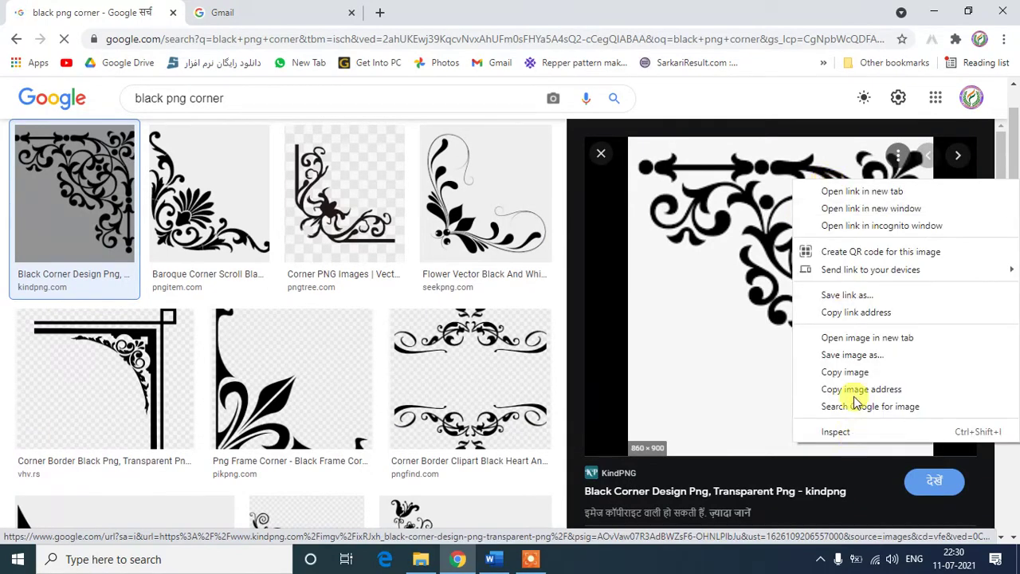
{"action": "left_click", "coordinate": [847, 356]}
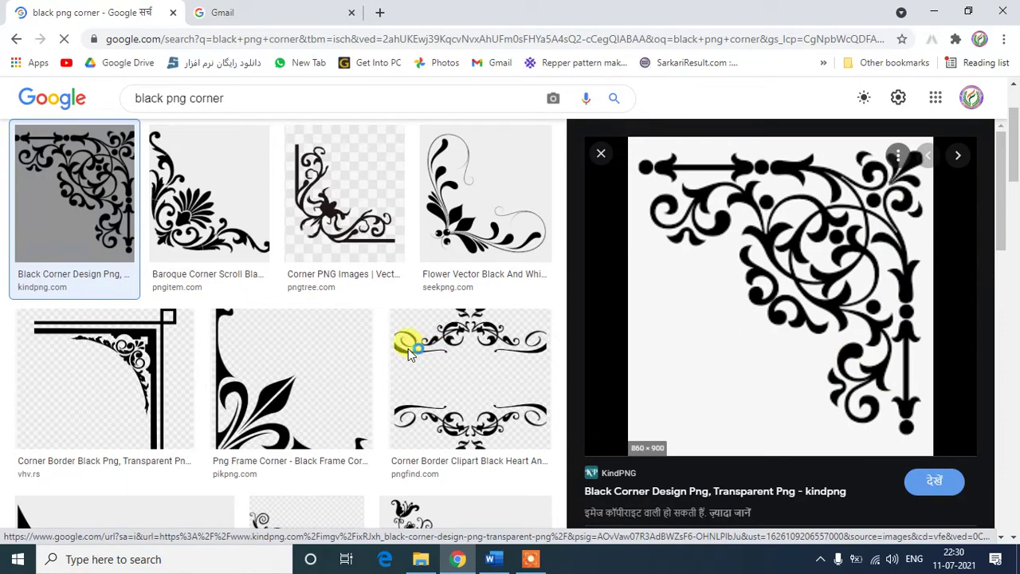
{"action": "left_click", "coordinate": [375, 334]}
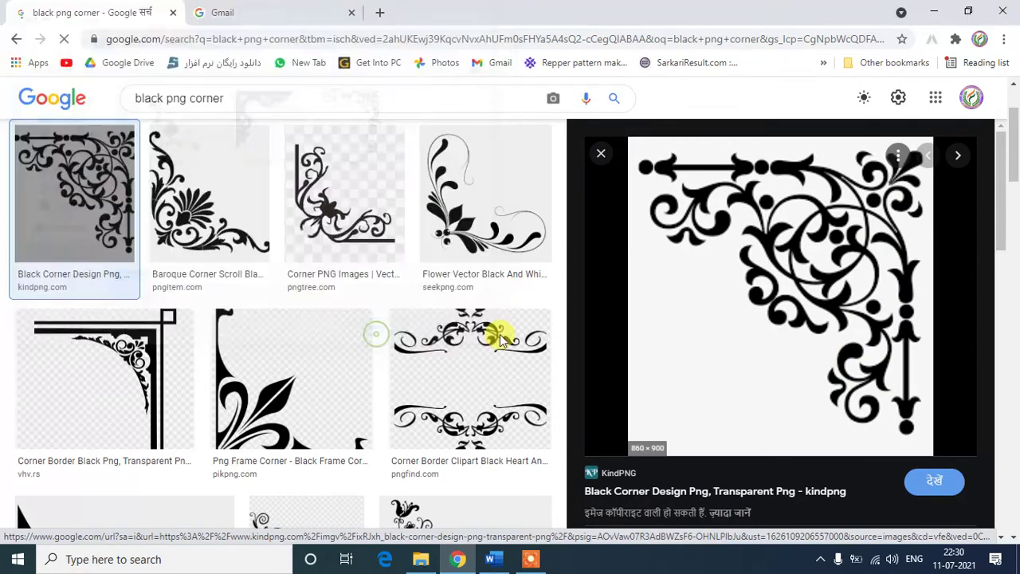
- Save the Baroque Corner Scroll Black PNG image, then return to the Word document
{"action": "scroll", "coordinate": [753, 303], "scroll_direction": "down", "scroll_amount": 3}
{"action": "scroll", "coordinate": [754, 303], "scroll_direction": "down", "scroll_amount": 5}
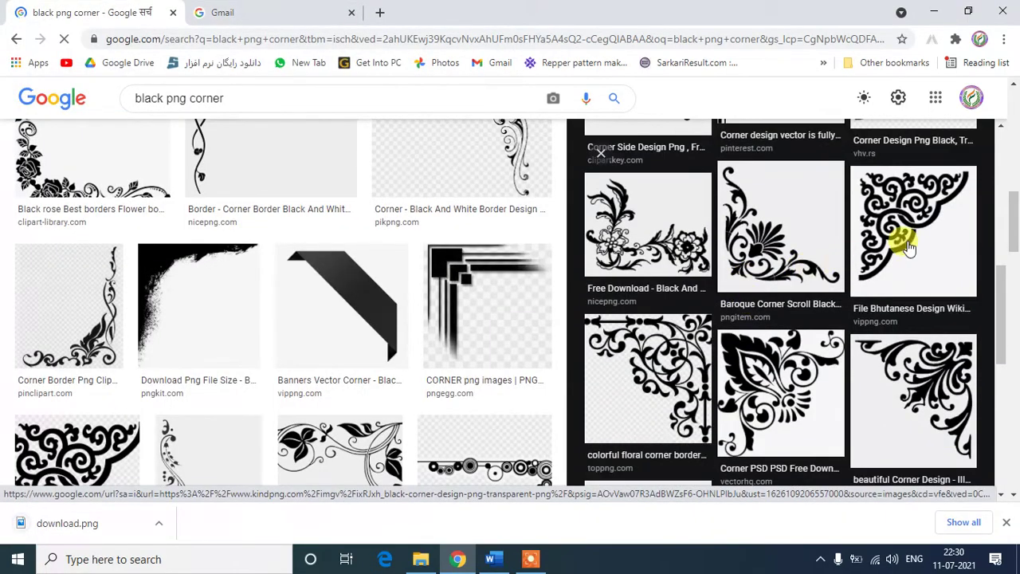
{"action": "left_click", "coordinate": [775, 241]}
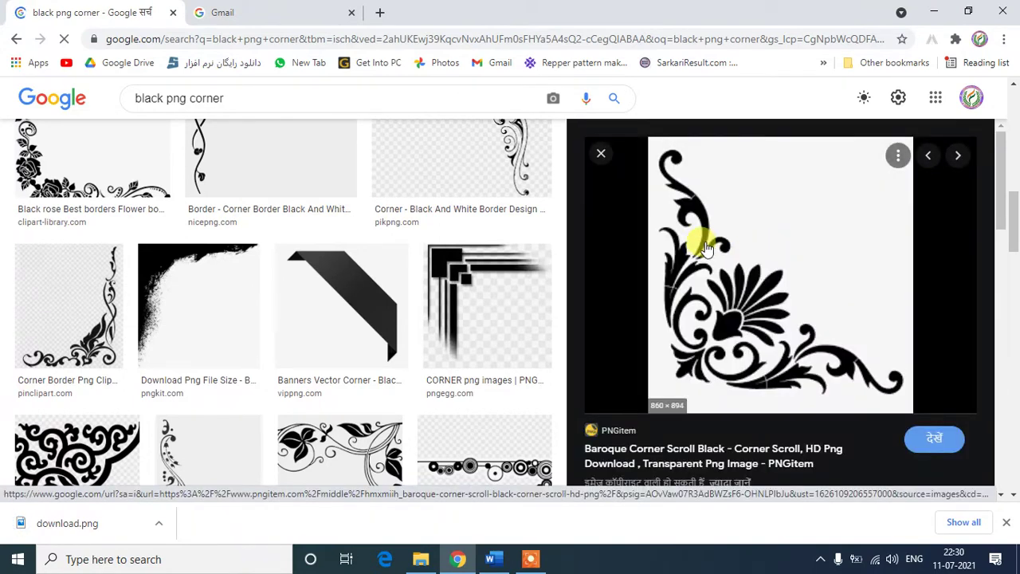
{"action": "right_click", "coordinate": [706, 247]}
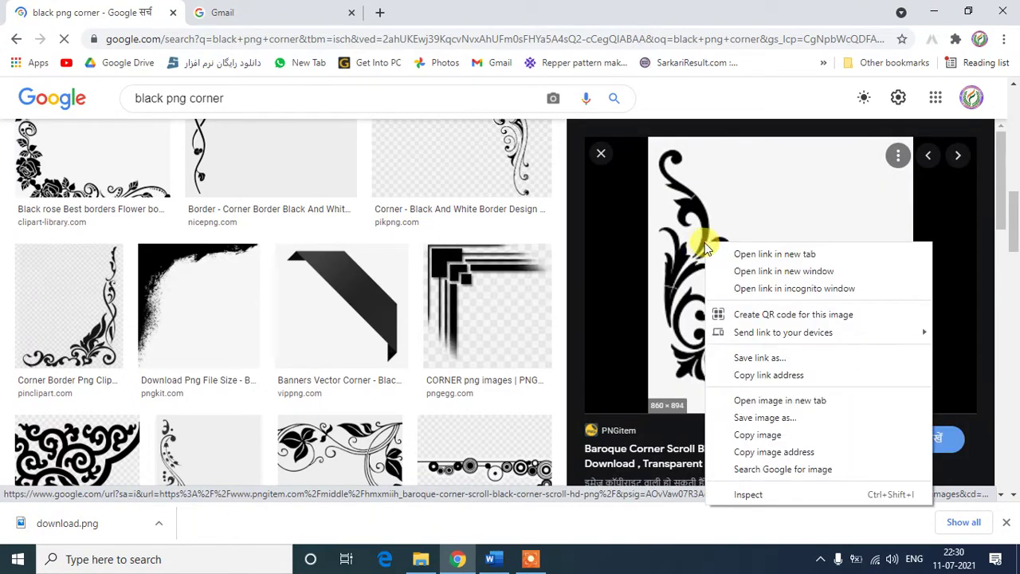
{"action": "left_click", "coordinate": [751, 417]}
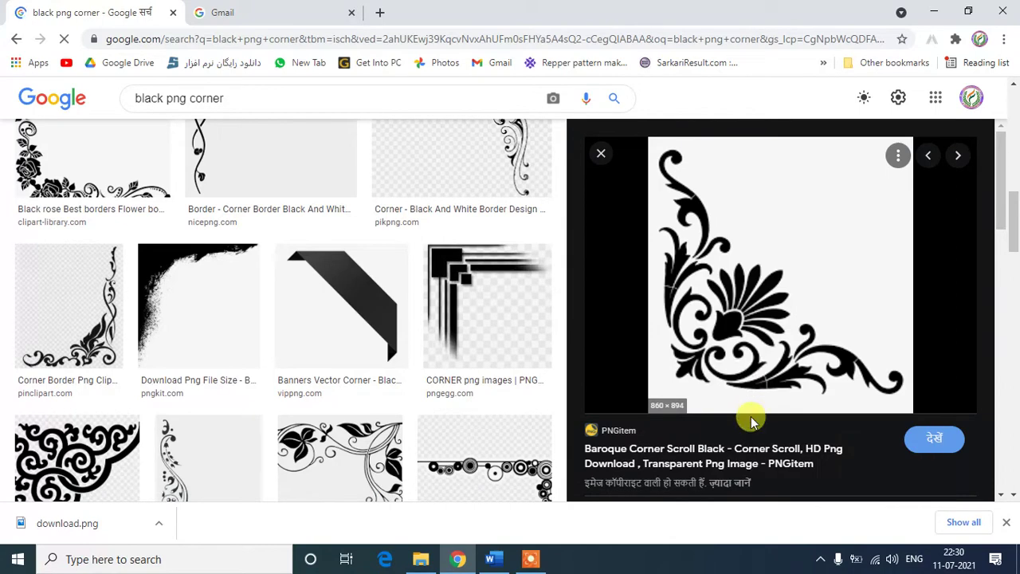
{"action": "left_click", "coordinate": [386, 334]}
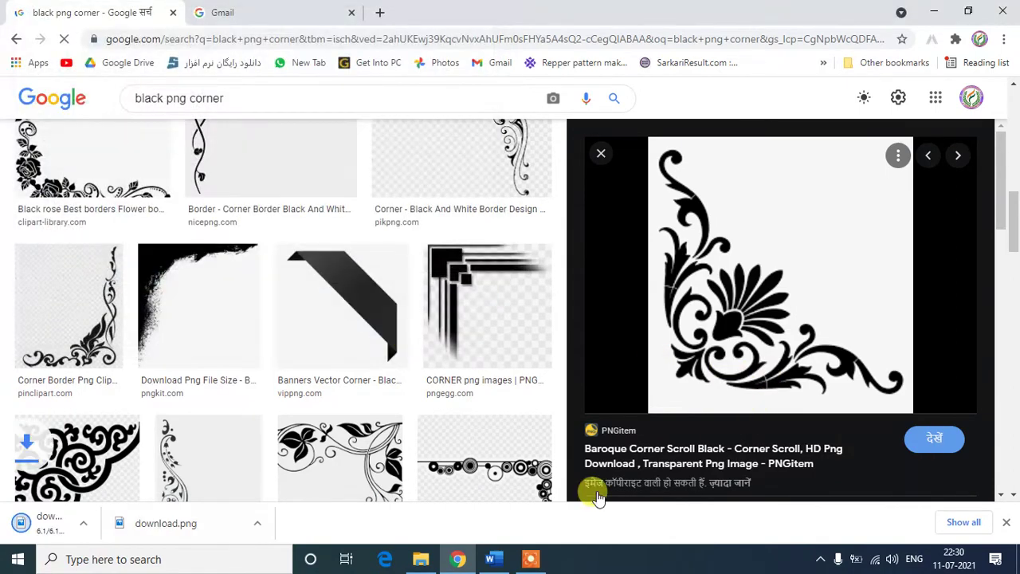
{"action": "left_click", "coordinate": [496, 560]}
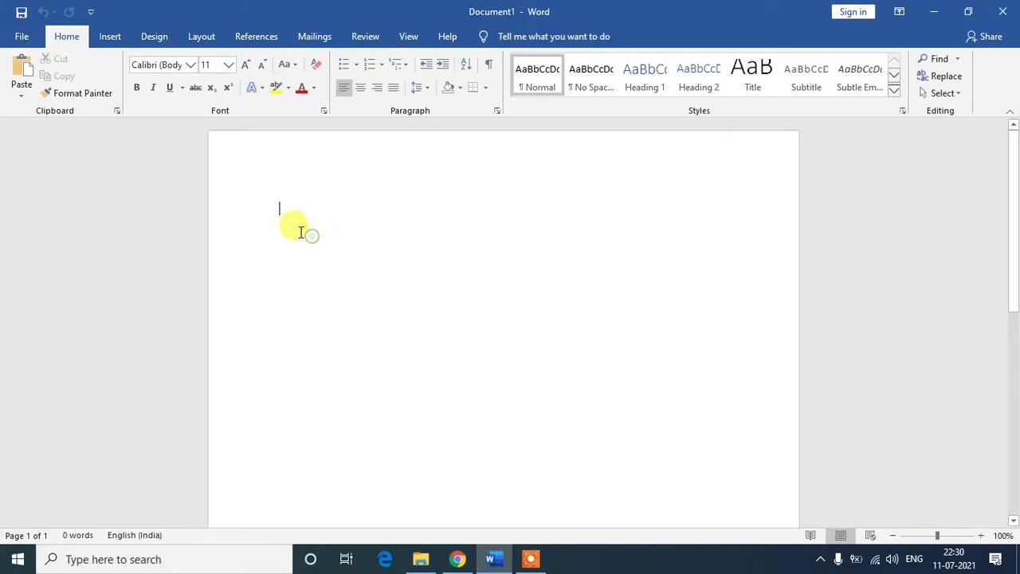
- Insert the 'download (1)' corner ornament picture from the Desktop into the document
{"action": "left_click", "coordinate": [118, 37]}
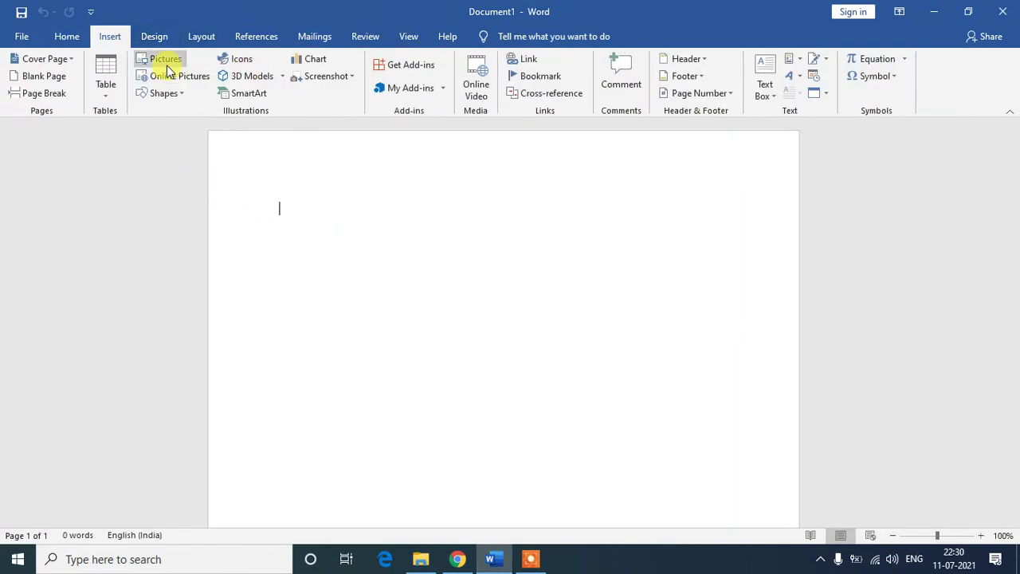
{"action": "left_click", "coordinate": [165, 64]}
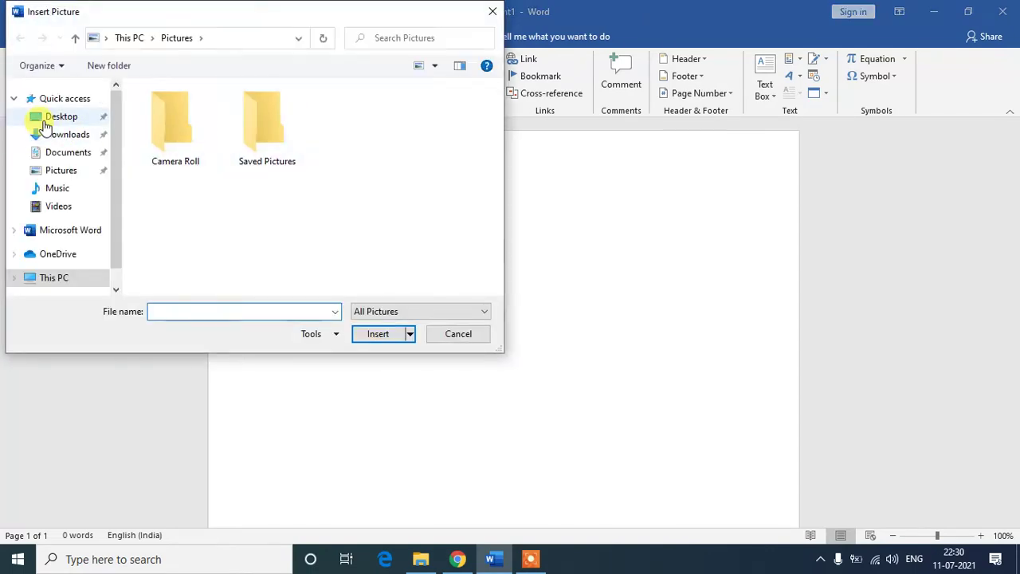
{"action": "left_click", "coordinate": [46, 124]}
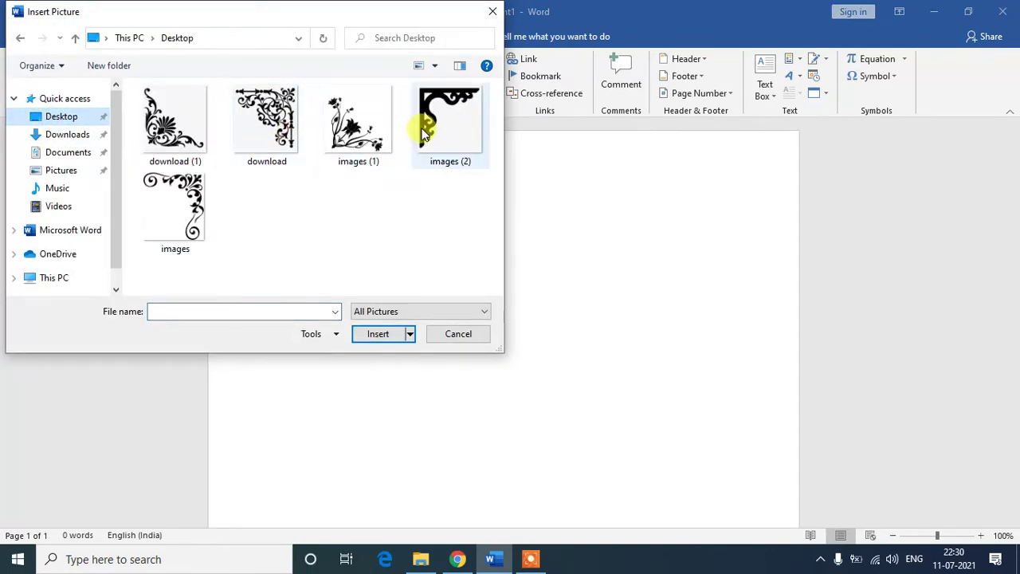
{"action": "double_click", "coordinate": [169, 132]}
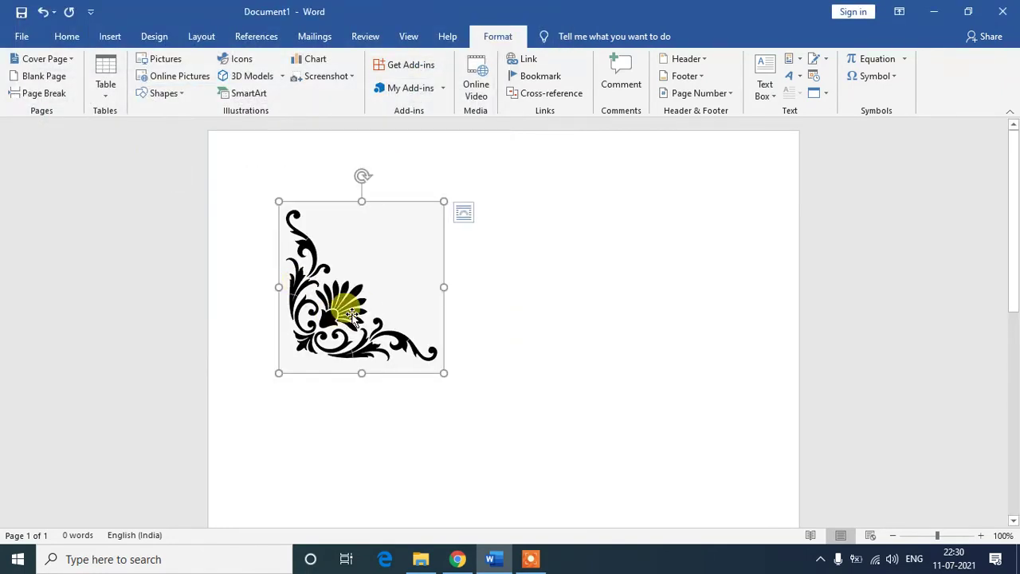
- Set the ornament's text wrapping to Behind Text and move it into the top-left corner
{"action": "left_click_drag", "start_coordinate": [353, 307], "coordinate": [217, 159]}
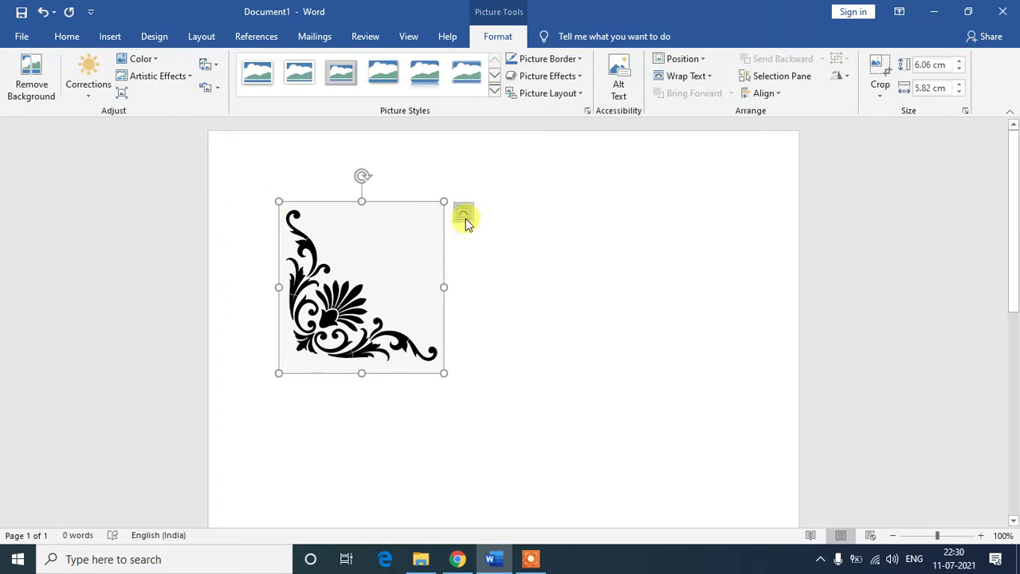
{"action": "right_click", "coordinate": [352, 311]}
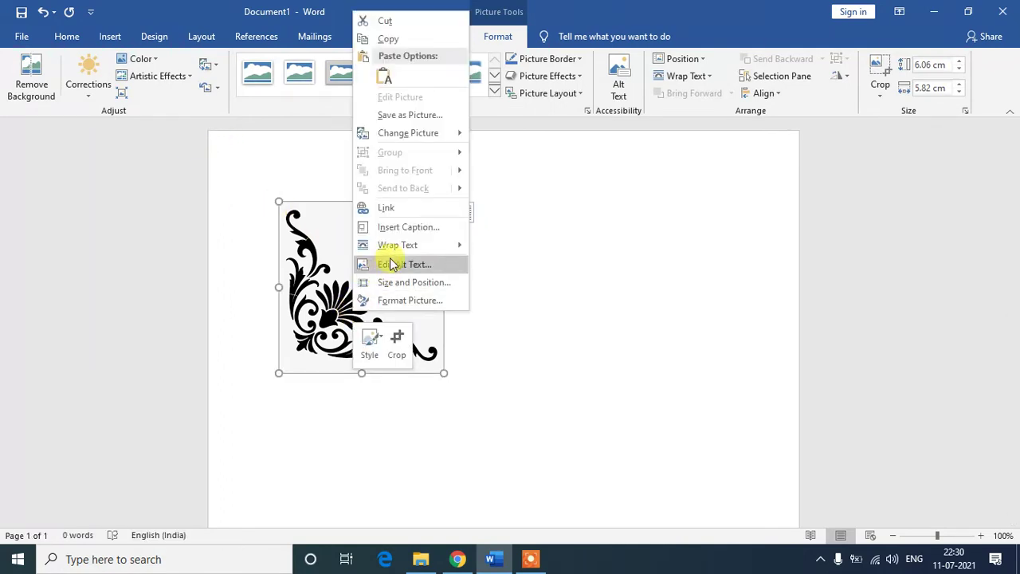
{"action": "mouse_move", "coordinate": [392, 252]}
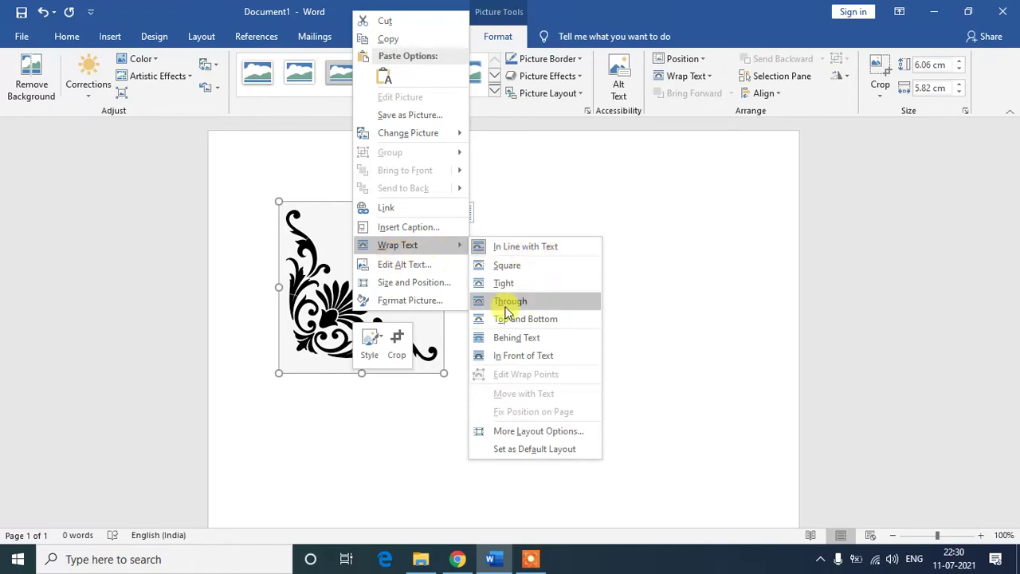
{"action": "left_click", "coordinate": [517, 339]}
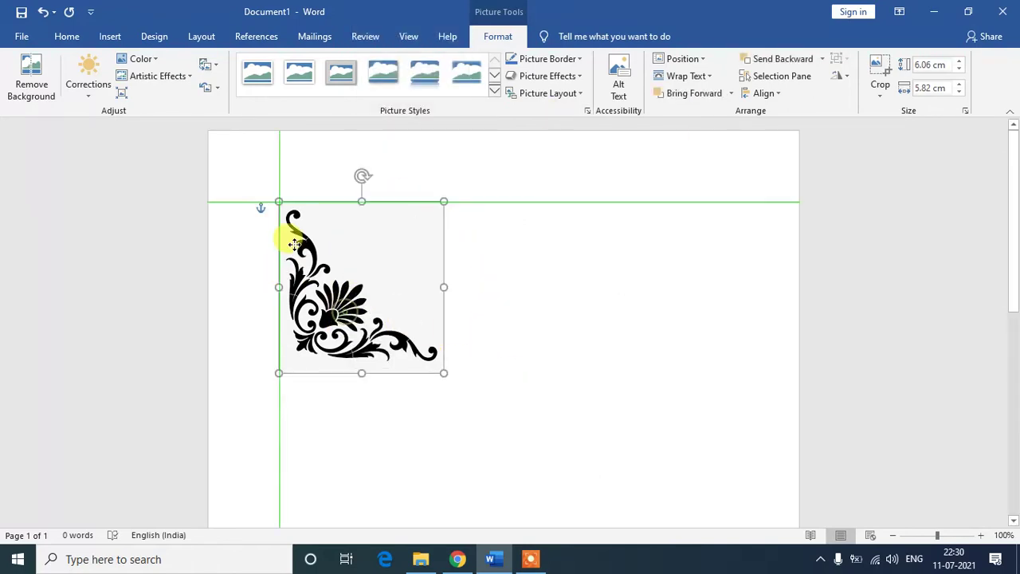
{"action": "left_click_drag", "start_coordinate": [343, 312], "coordinate": [271, 218]}
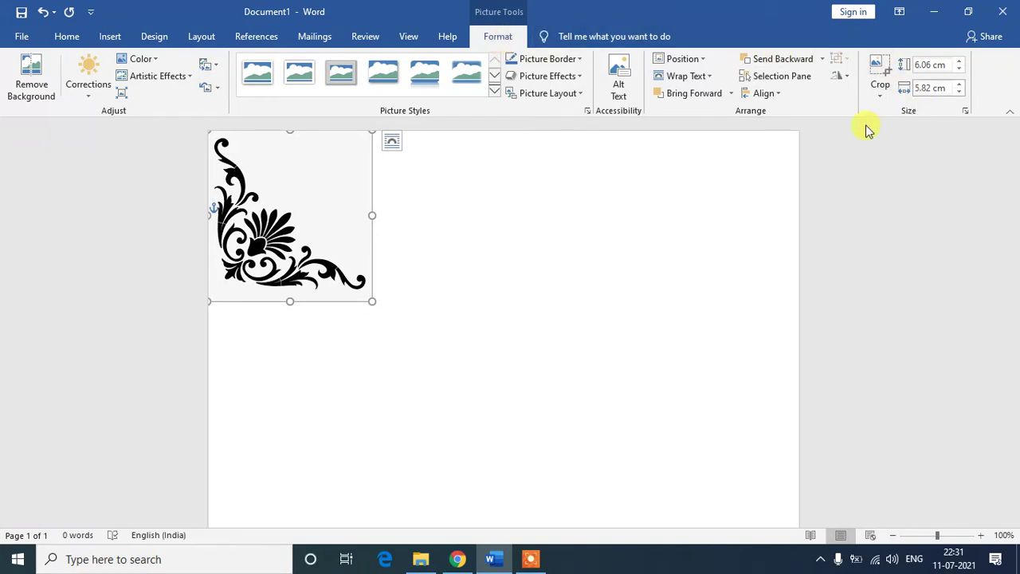
- Flip the ornament vertically so its scrolls frame the top-left corner
{"action": "left_click", "coordinate": [846, 78]}
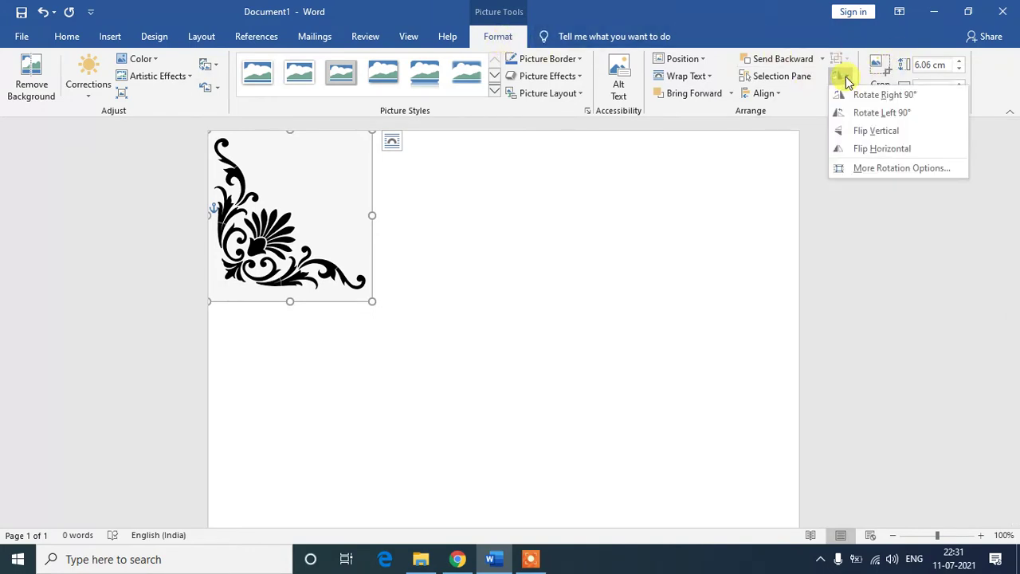
{"action": "left_click", "coordinate": [885, 132]}
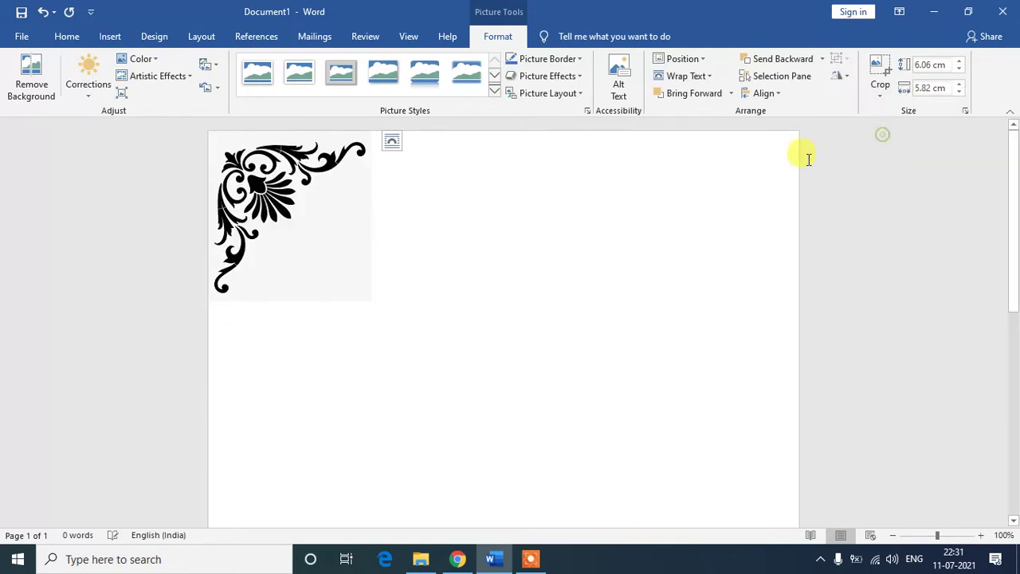
{"action": "left_click", "coordinate": [516, 188]}
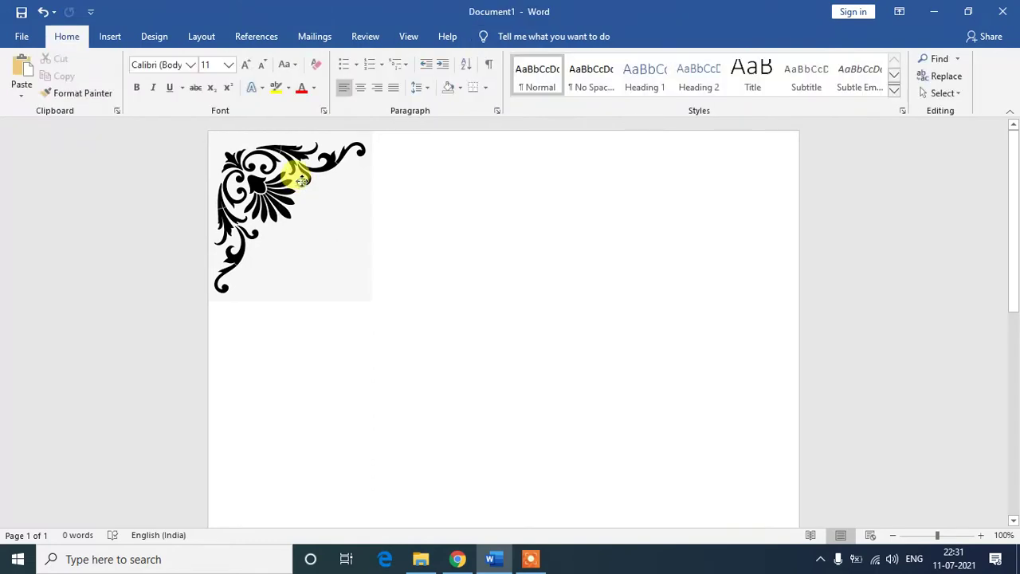
- Nudge the ornament into place and put a copy in the page's top-right corner
{"action": "left_click_drag", "start_coordinate": [296, 170], "coordinate": [291, 170]}
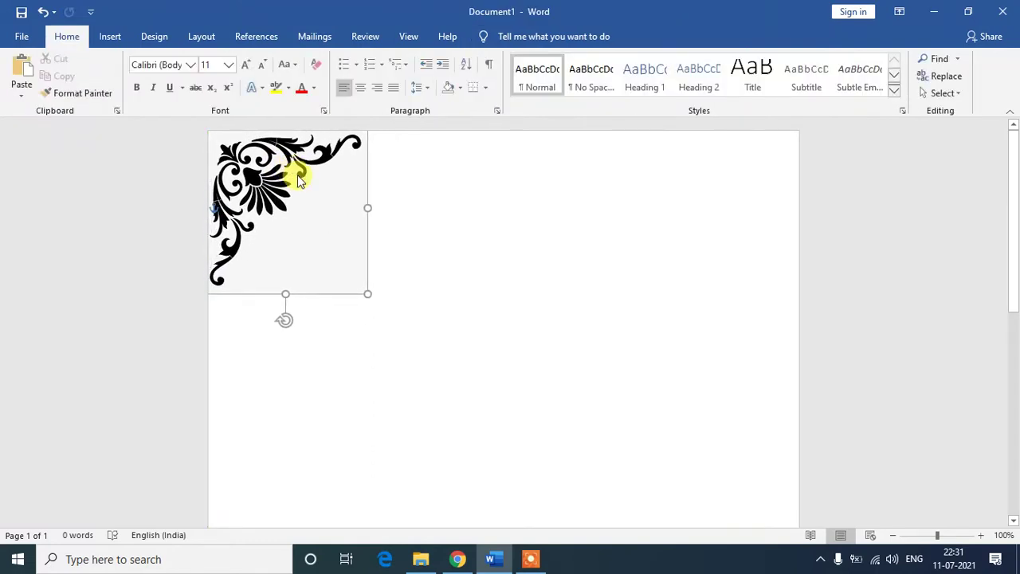
{"action": "left_click", "coordinate": [451, 197]}
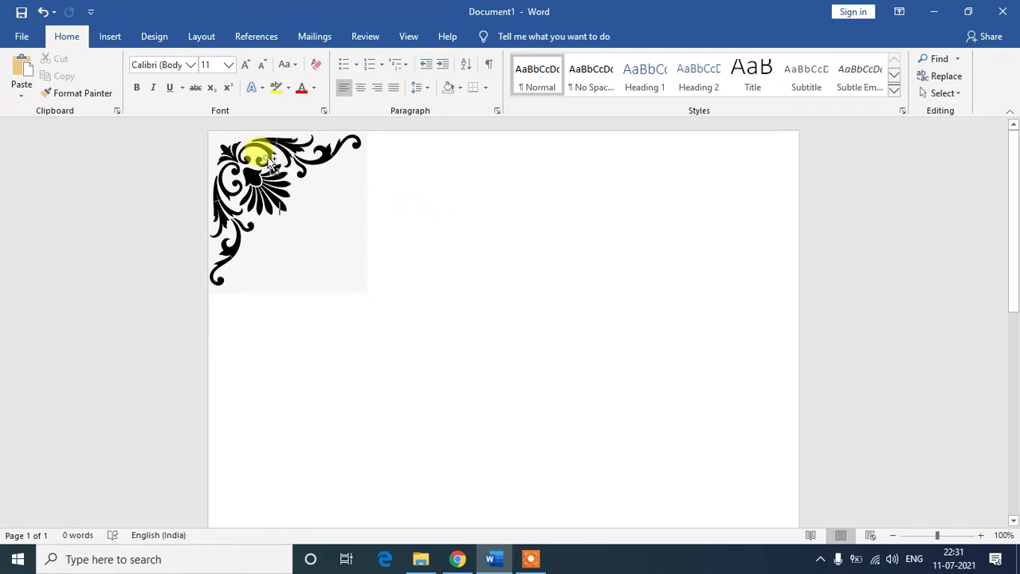
{"action": "left_click_drag", "start_coordinate": [271, 164], "coordinate": [705, 161]}
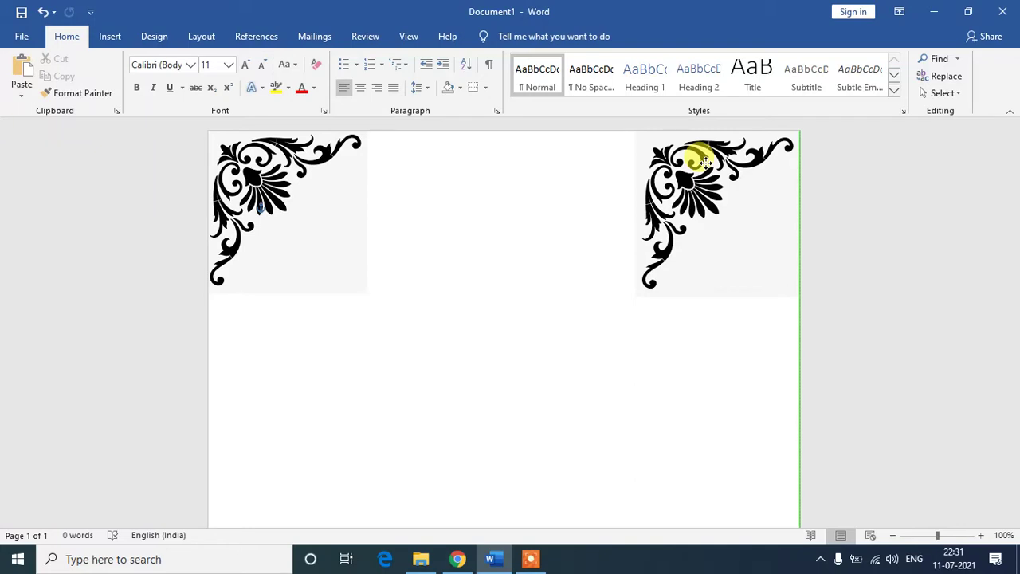
{"action": "left_click_drag", "start_coordinate": [705, 162], "coordinate": [707, 164]}
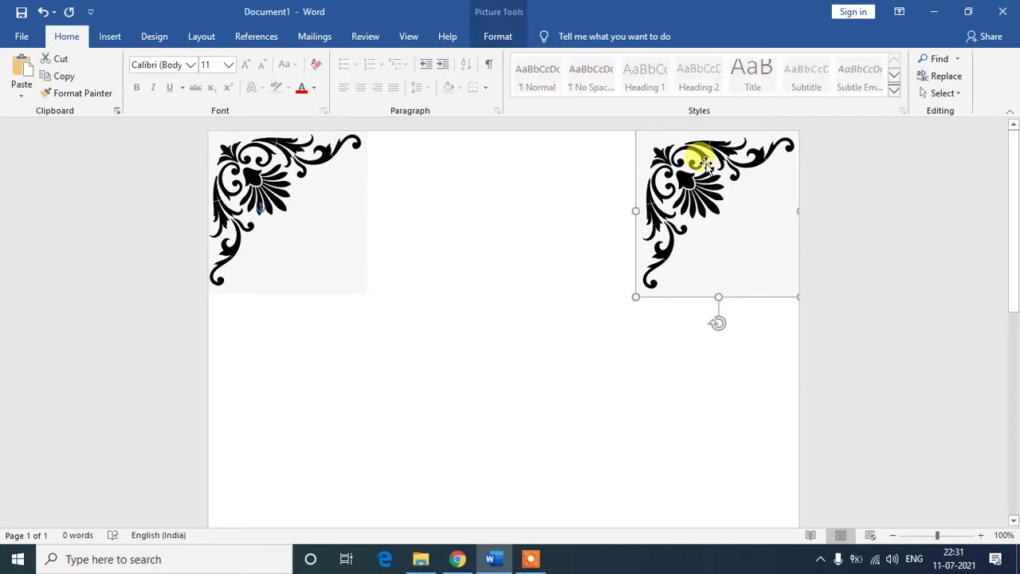
- Flip the top-right ornament horizontally
{"action": "left_click", "coordinate": [503, 37]}
{"action": "left_click", "coordinate": [842, 79]}
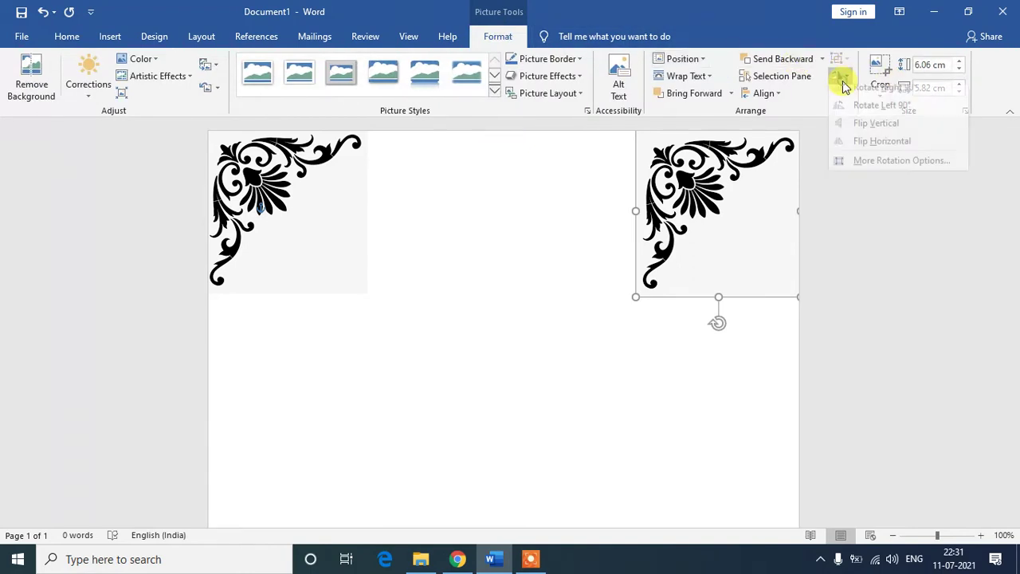
{"action": "left_click", "coordinate": [877, 149]}
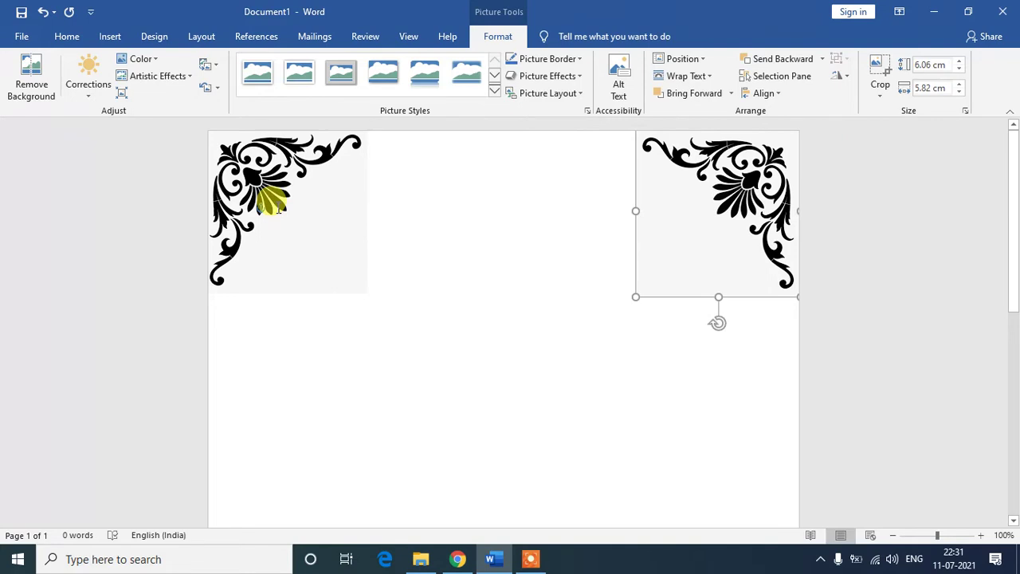
- Copy the top ornament pair down the page twice, aligning the lowest pair with the bottom edge
{"action": "scroll", "coordinate": [279, 209], "scroll_direction": "down", "scroll_amount": 10}
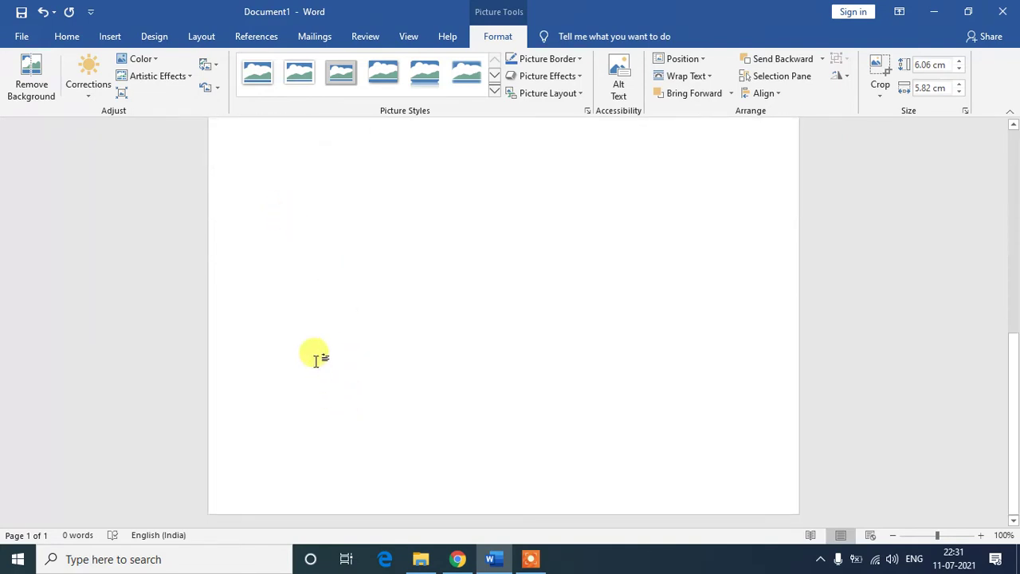
{"action": "scroll", "coordinate": [232, 341], "scroll_direction": "up", "scroll_amount": 10}
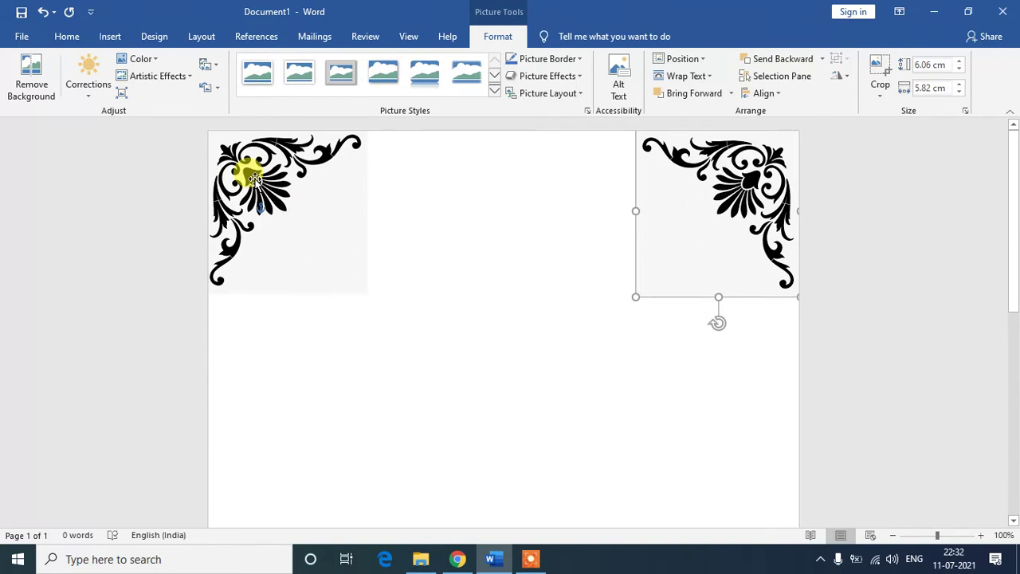
{"action": "left_click", "coordinate": [253, 178], "text": "ctrl"}
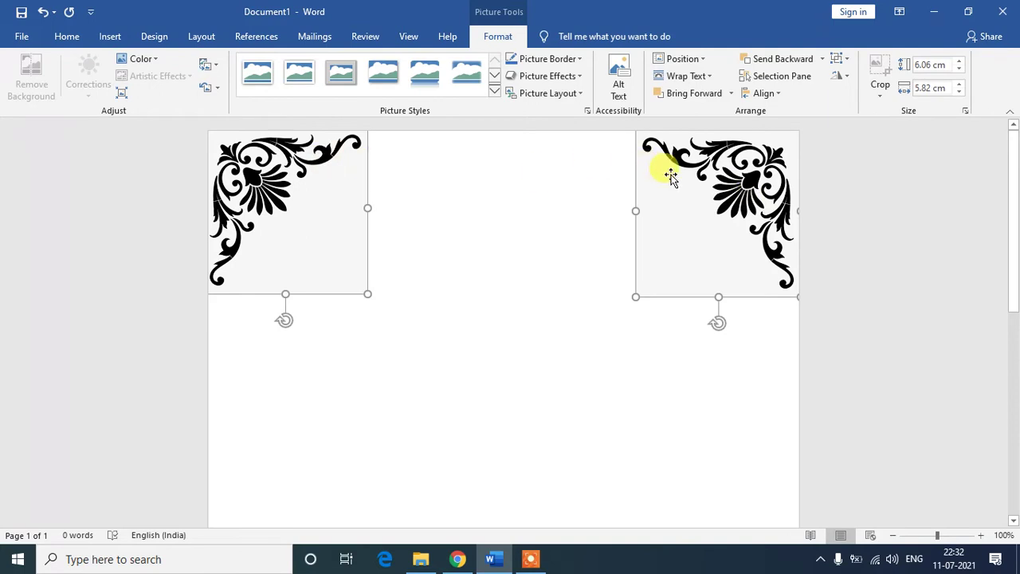
{"action": "scroll", "coordinate": [677, 178], "scroll_direction": "down", "scroll_amount": 1}
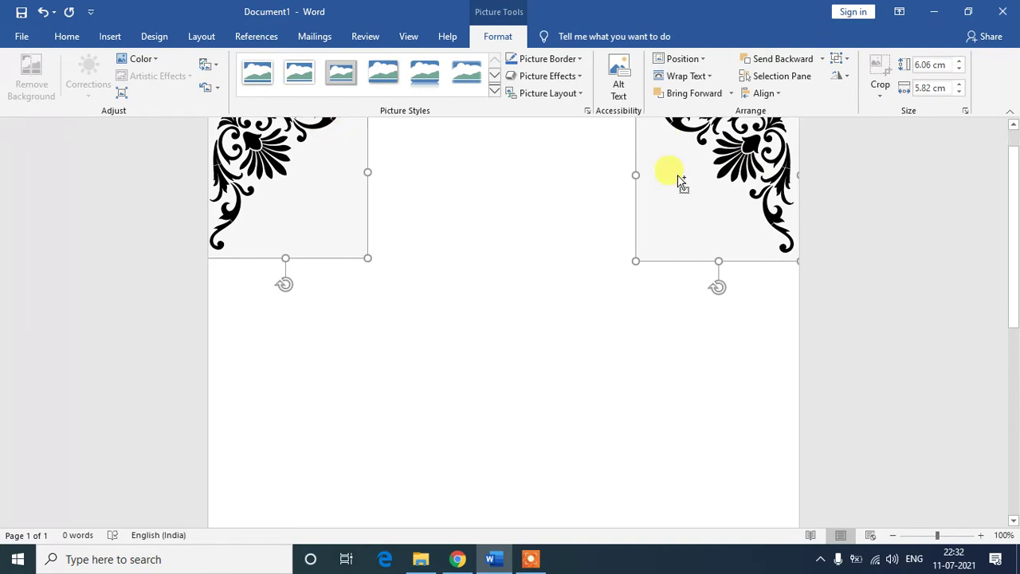
{"action": "mouse_move", "coordinate": [681, 180]}
{"action": "left_mouse_down"}
{"action": "mouse_move", "coordinate": [697, 495]}
{"action": "mouse_move", "coordinate": [678, 483]}
{"action": "left_mouse_up"}
{"action": "scroll", "coordinate": [617, 277], "scroll_direction": "down", "scroll_amount": 2}
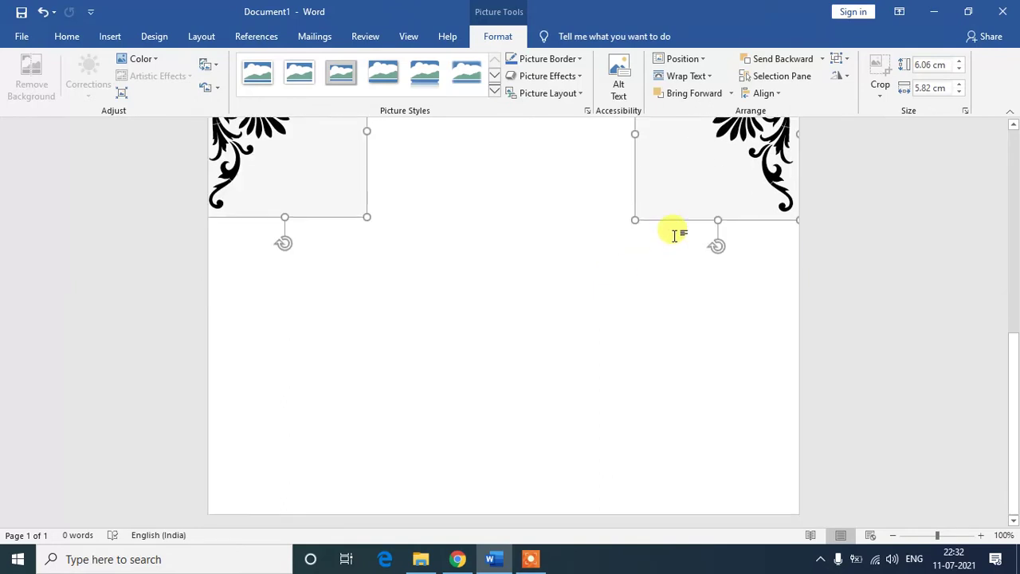
{"action": "left_click_drag", "start_coordinate": [700, 188], "coordinate": [702, 455], "text": "ctrl"}
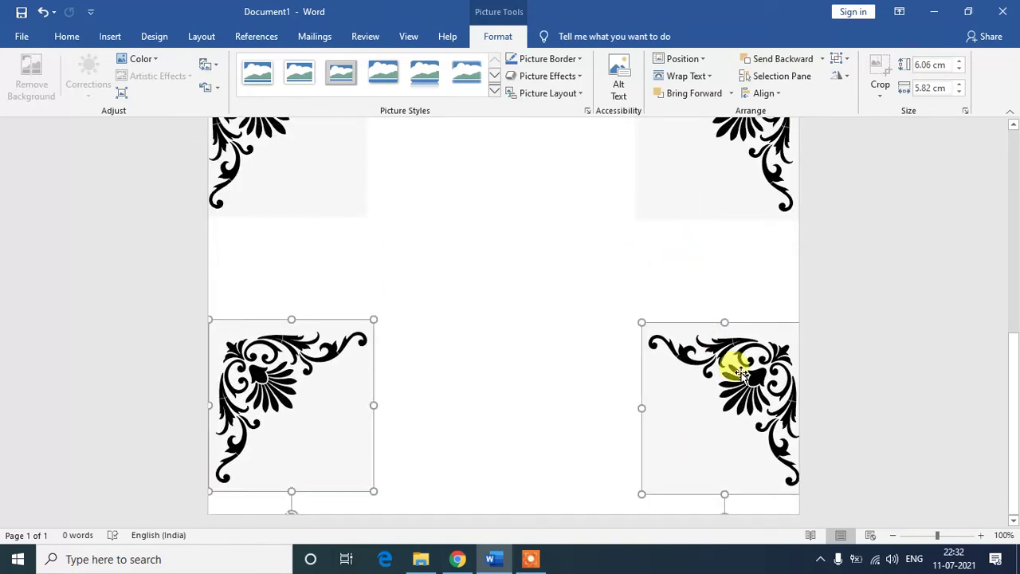
{"action": "scroll", "coordinate": [716, 470], "scroll_direction": "up", "scroll_amount": 2, "text": "ctrl"}
{"action": "scroll", "coordinate": [708, 431], "scroll_direction": "down", "scroll_amount": 8, "text": "ctrl"}
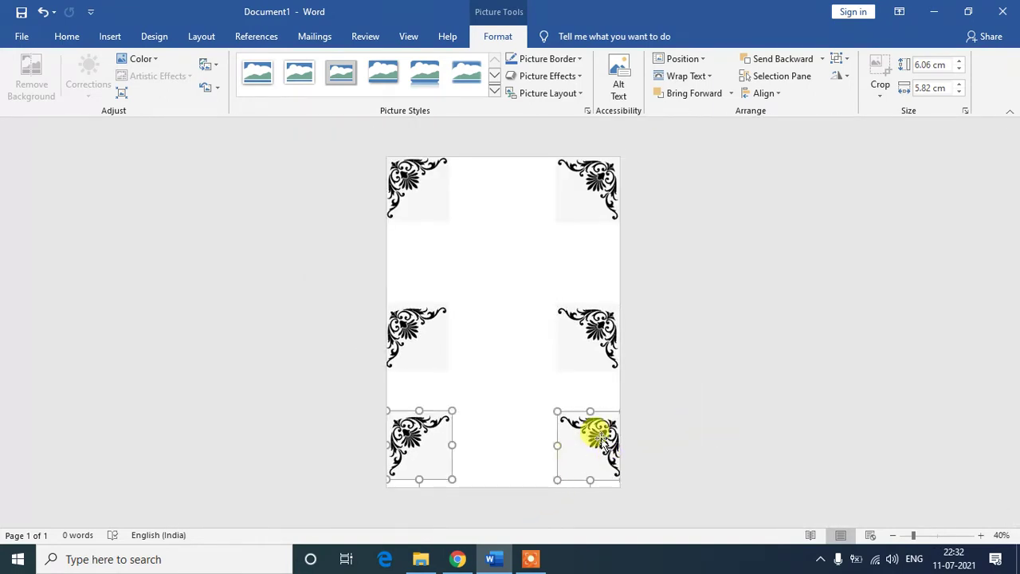
{"action": "left_click_drag", "start_coordinate": [598, 437], "coordinate": [599, 445]}
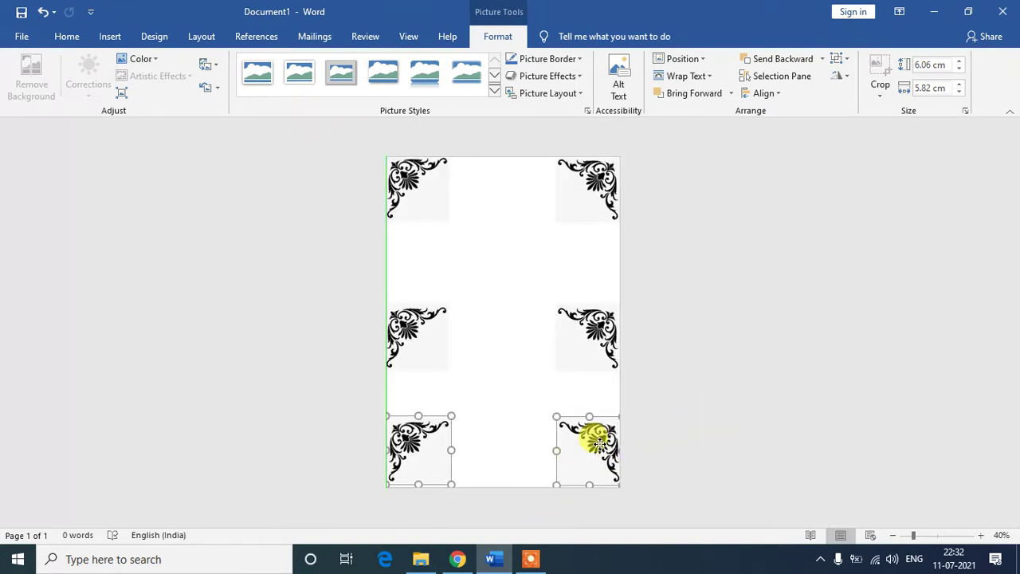
- Delete the middle-left and middle-right ornaments
{"action": "left_click", "coordinate": [603, 331]}
{"action": "left_click", "coordinate": [398, 324]}
{"action": "key", "text": "Delete"}
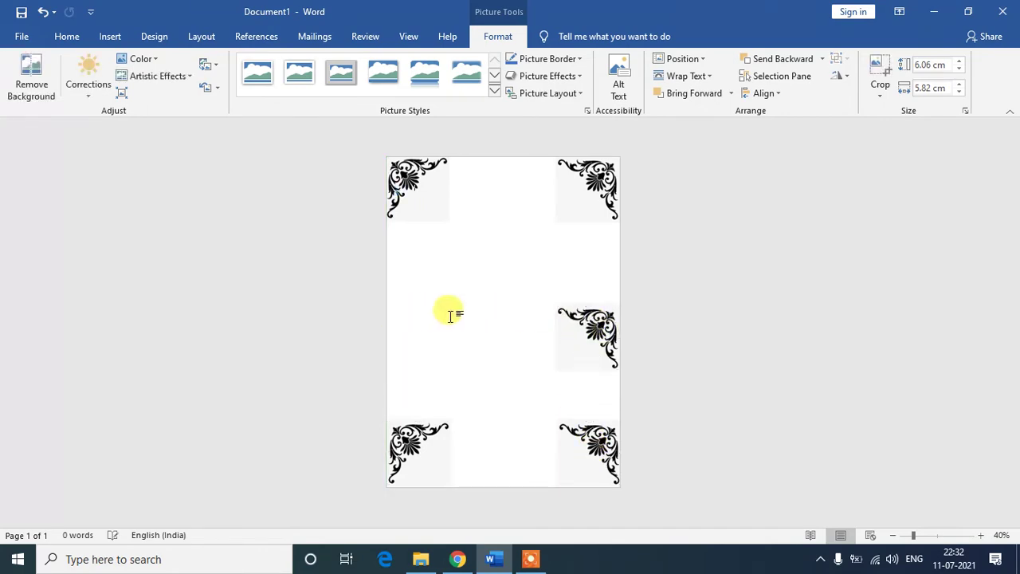
{"action": "left_click", "coordinate": [598, 319]}
{"action": "key", "text": "Delete"}
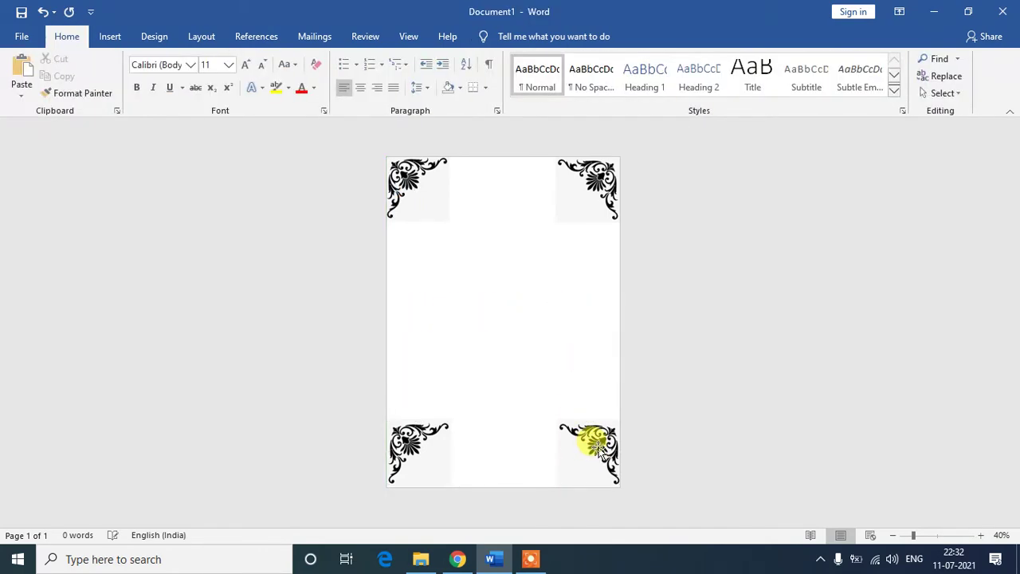
- Flip the bottom ornament pair vertically to curl into the lower corners
{"action": "left_click", "coordinate": [596, 447]}
{"action": "left_click", "coordinate": [402, 437], "text": "ctrl"}
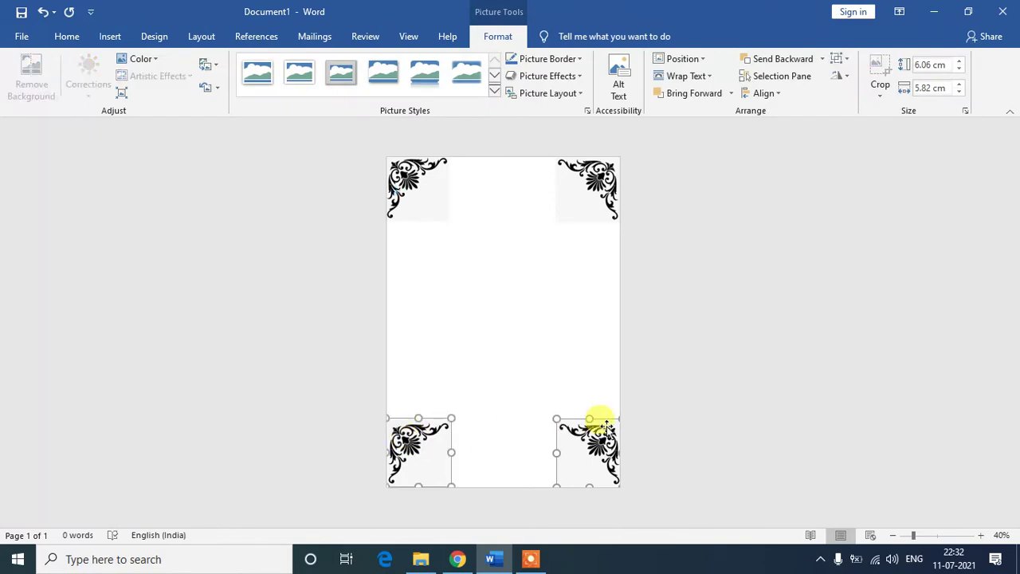
{"action": "left_click", "coordinate": [837, 75]}
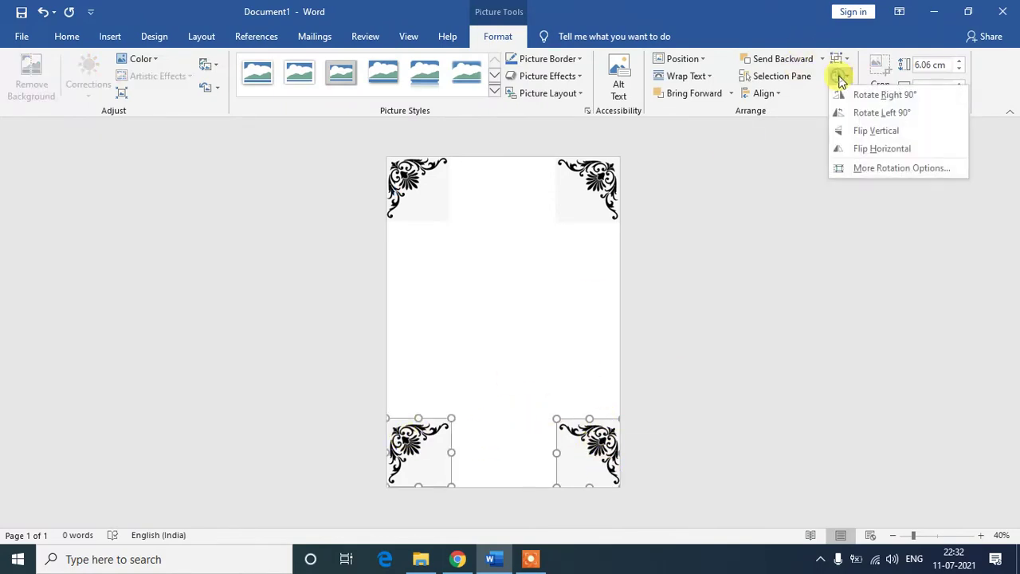
{"action": "left_click", "coordinate": [877, 132]}
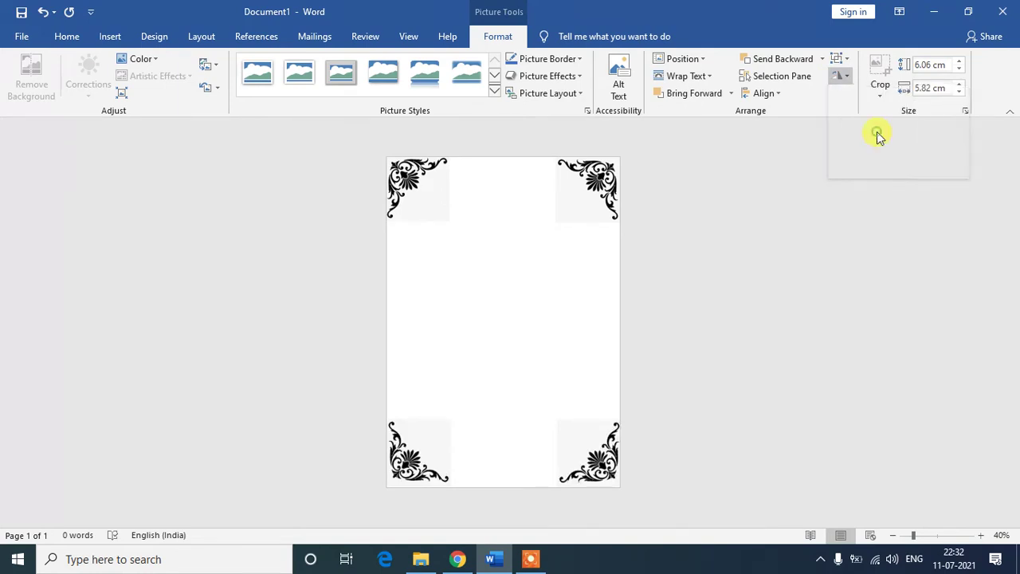
{"action": "left_click", "coordinate": [684, 402]}
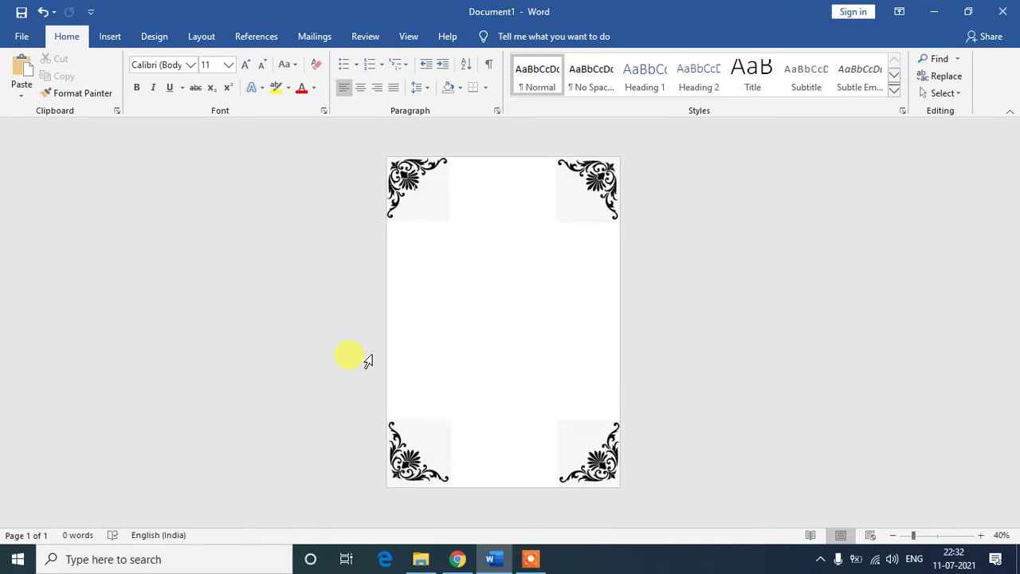
{"action": "left_click", "coordinate": [154, 35]}
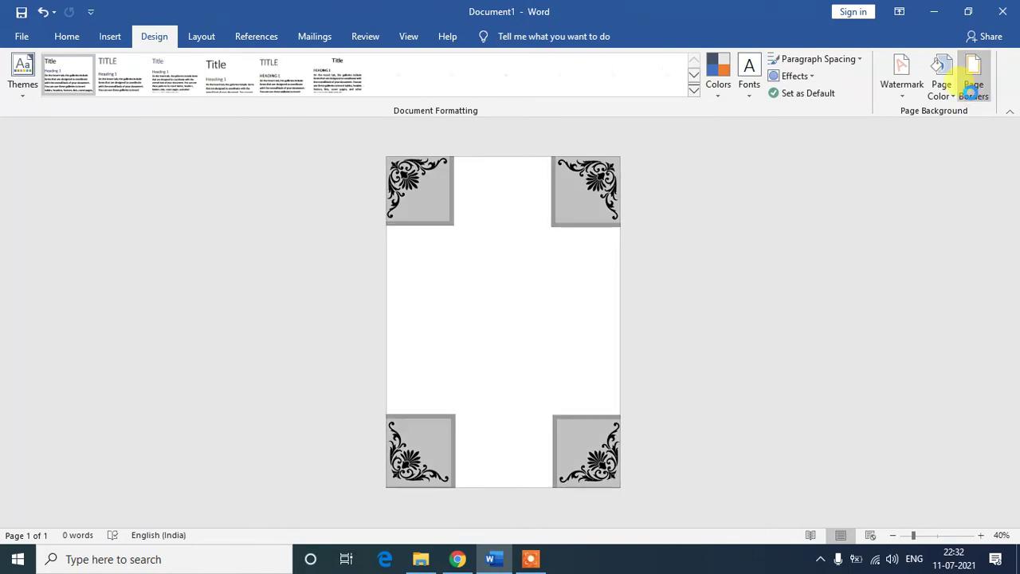
- Apply a plain Box page border from the Page Borders dialog
{"action": "left_click", "coordinate": [969, 94]}
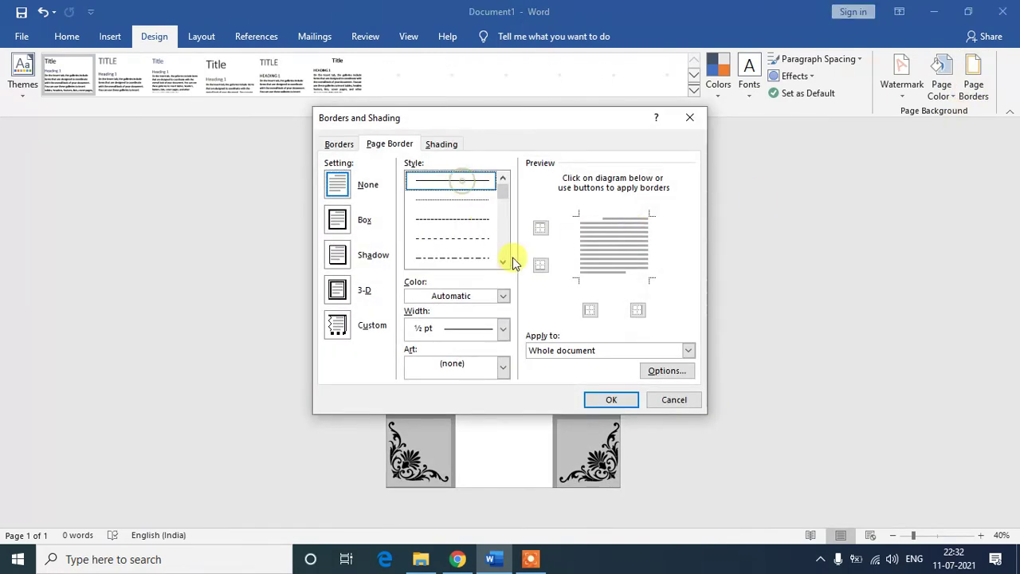
{"action": "left_click", "coordinate": [611, 400]}
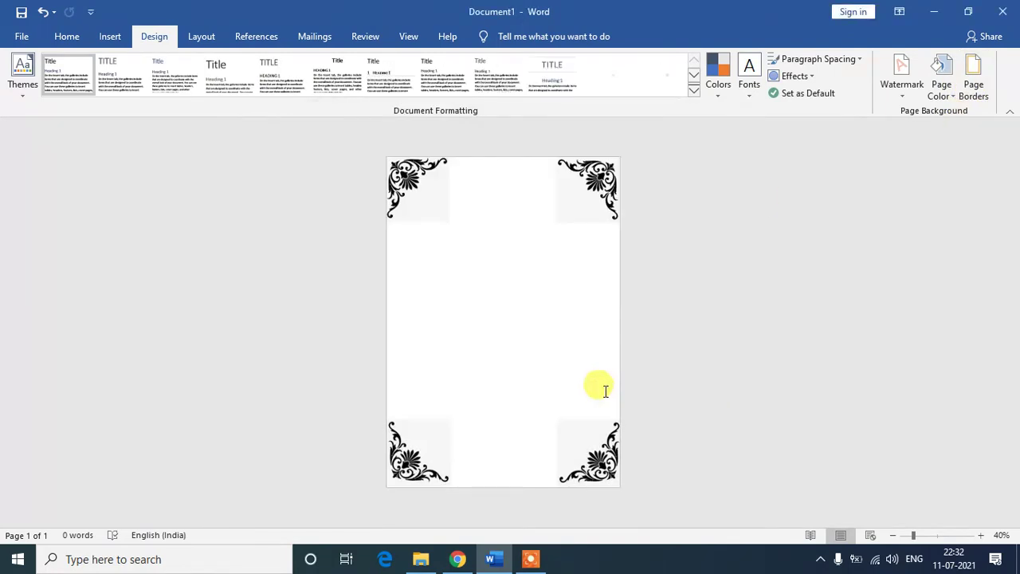
{"action": "left_click", "coordinate": [972, 89]}
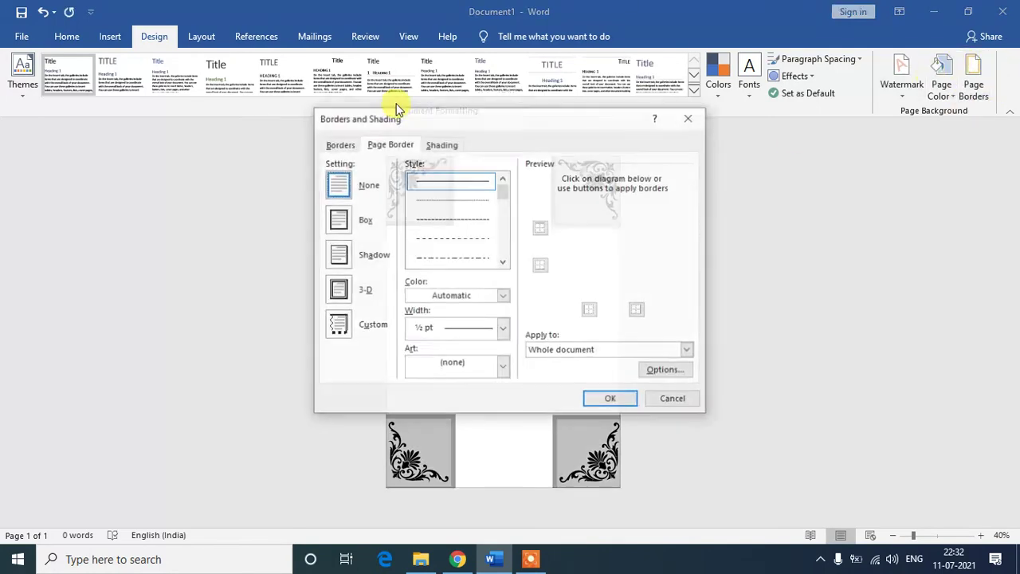
{"action": "left_click", "coordinate": [338, 218]}
{"action": "left_click", "coordinate": [591, 399]}
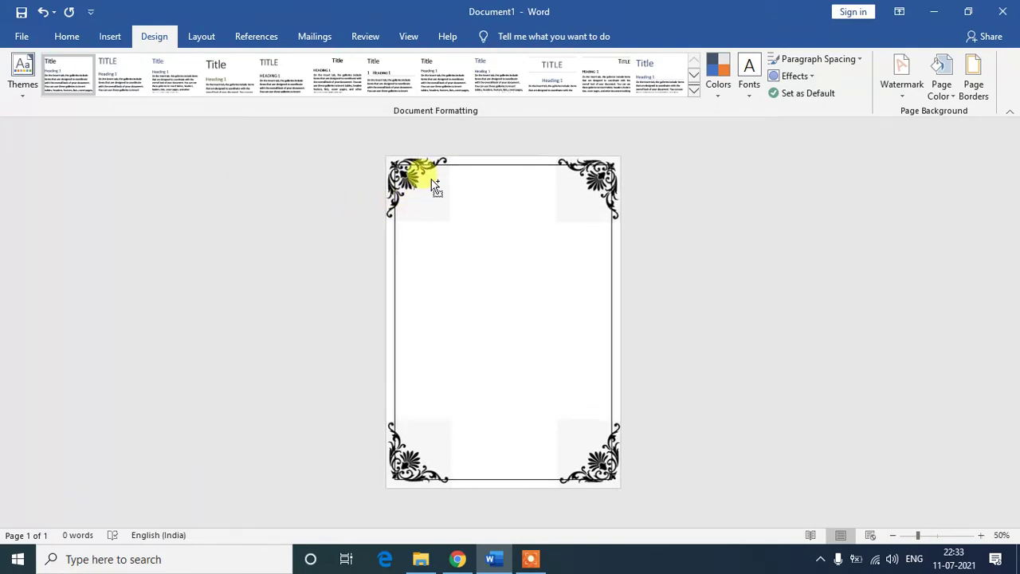
- Select the top-right ornament and recolour it Orange, Accent color 2 Light
{"action": "scroll", "coordinate": [433, 187], "scroll_direction": "up", "scroll_amount": 4, "text": "ctrl"}
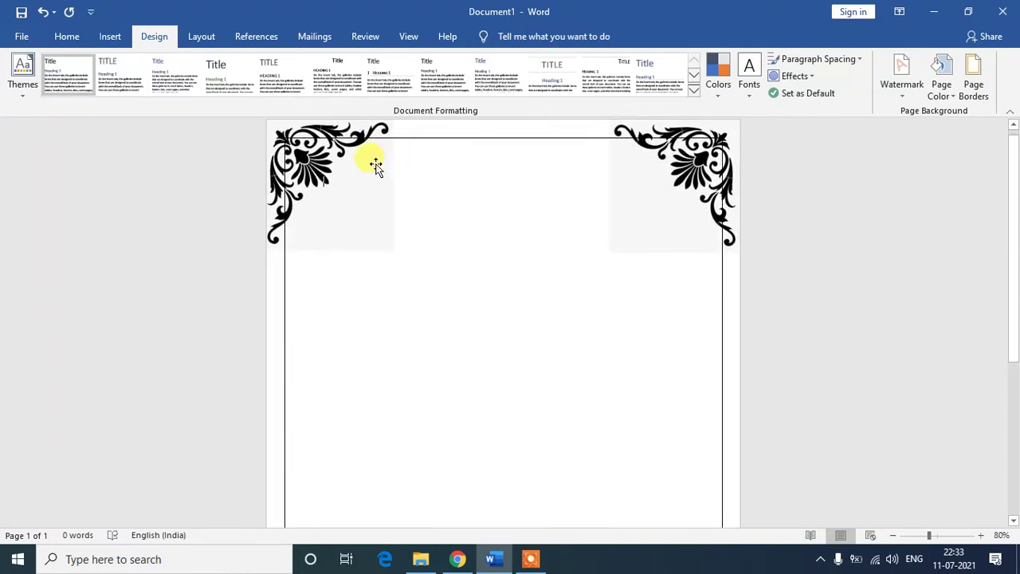
{"action": "left_click", "coordinate": [309, 159]}
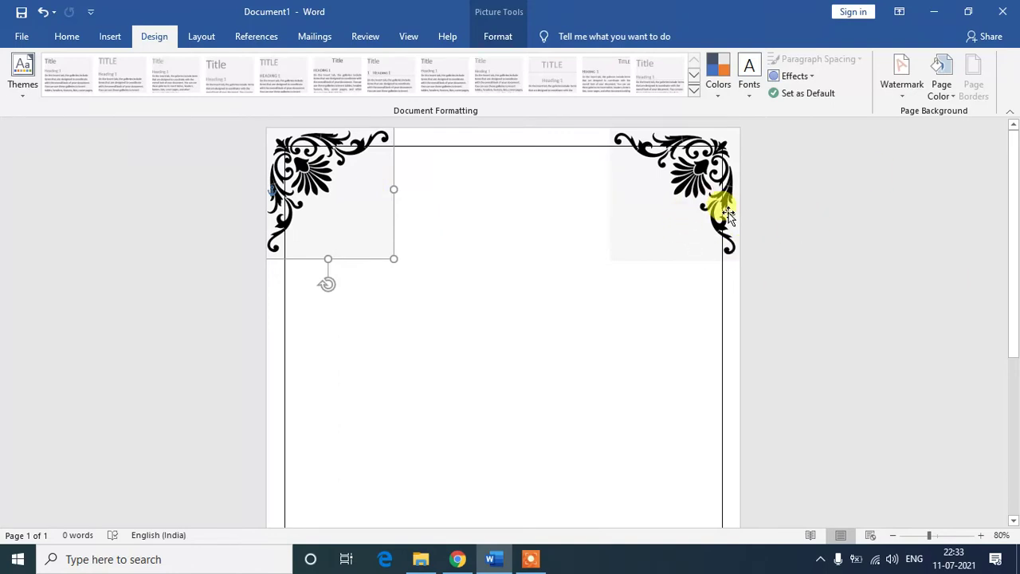
{"action": "left_click", "coordinate": [676, 175]}
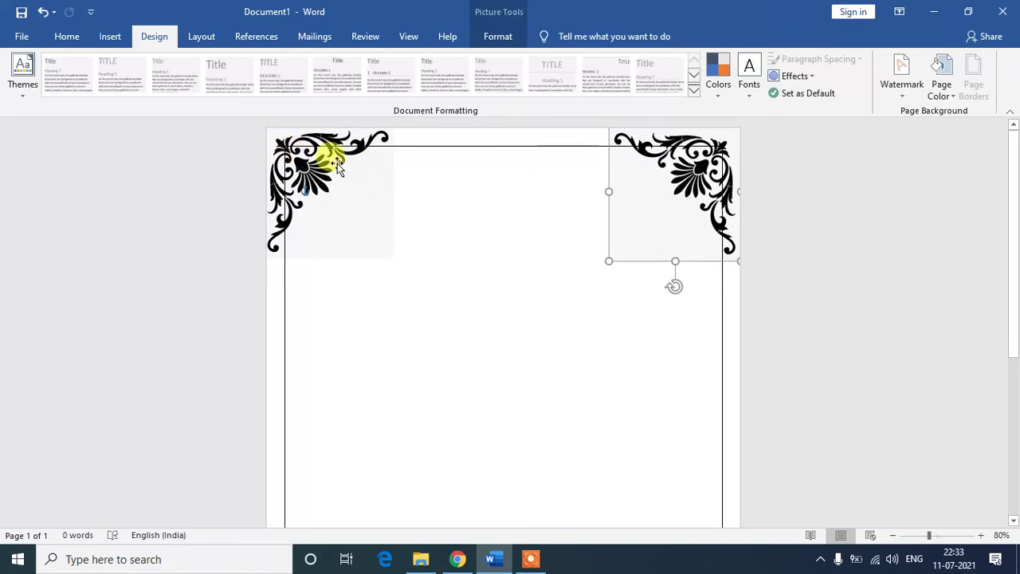
{"action": "left_click", "coordinate": [336, 165]}
{"action": "left_click", "coordinate": [705, 171]}
{"action": "left_click", "coordinate": [515, 39]}
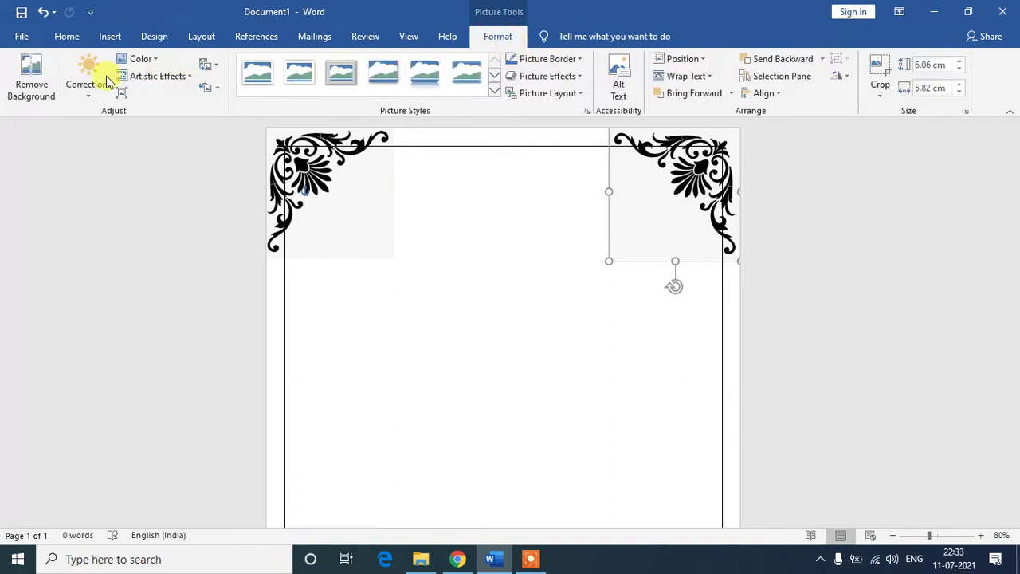
{"action": "left_click", "coordinate": [159, 60]}
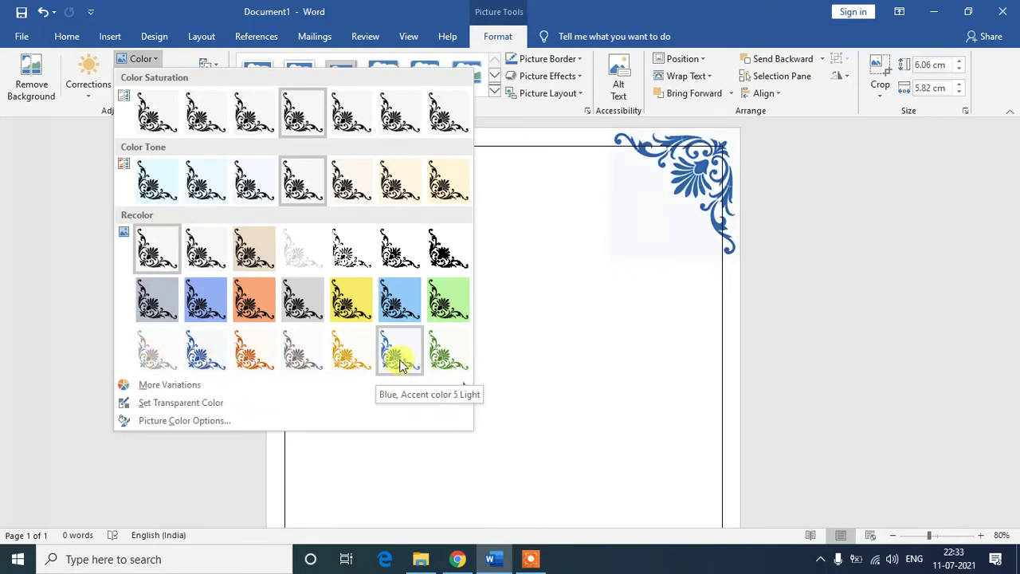
{"action": "left_click", "coordinate": [248, 363]}
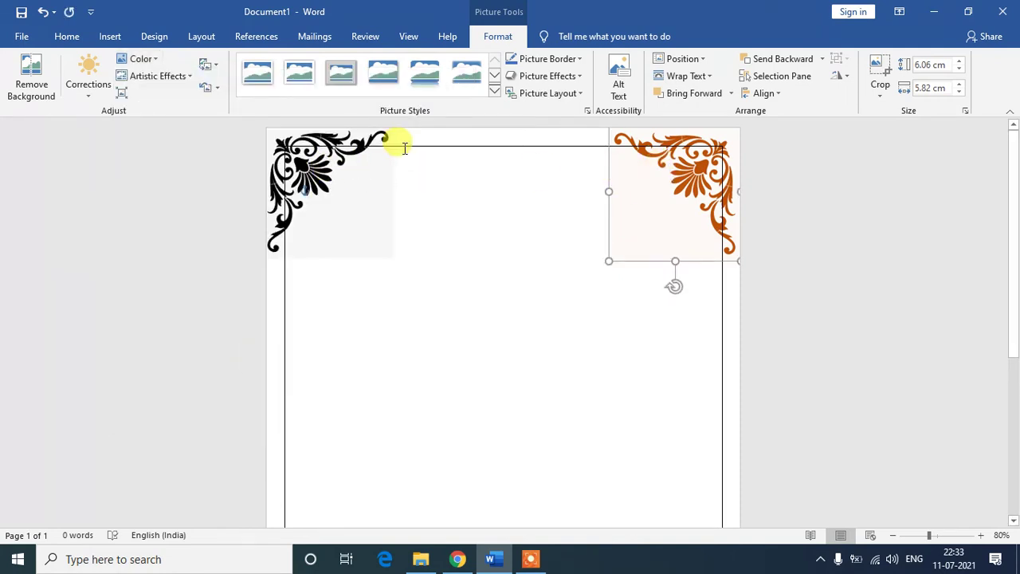
{"action": "scroll", "coordinate": [479, 172], "scroll_direction": "down", "scroll_amount": 2}
{"action": "scroll", "coordinate": [476, 172], "scroll_direction": "down", "scroll_amount": 1}
- Recolour the top ornaments with the light orange swatch
{"action": "scroll", "coordinate": [479, 175], "scroll_direction": "down", "scroll_amount": 2}
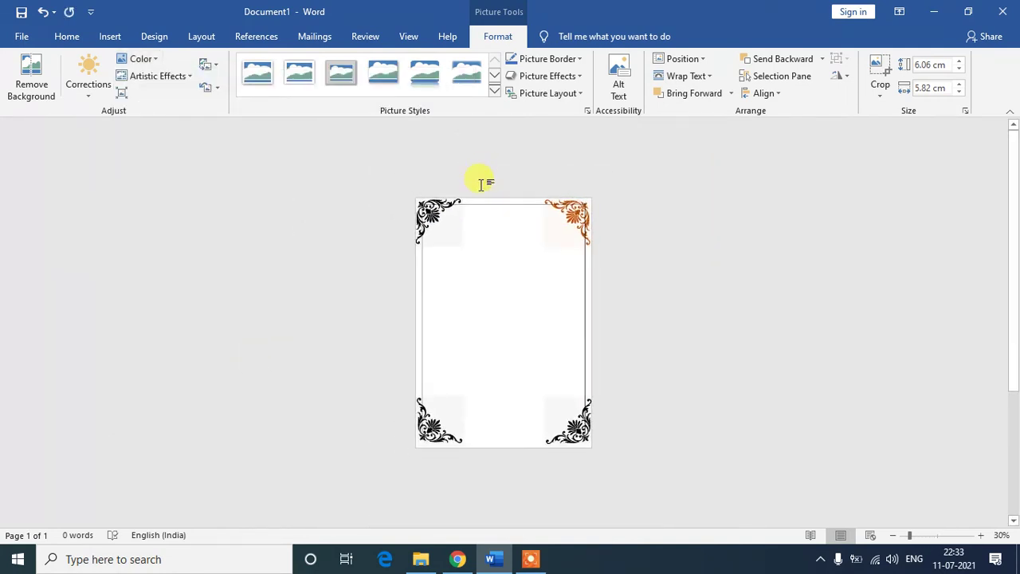
{"action": "left_click", "coordinate": [439, 216], "text": "shift"}
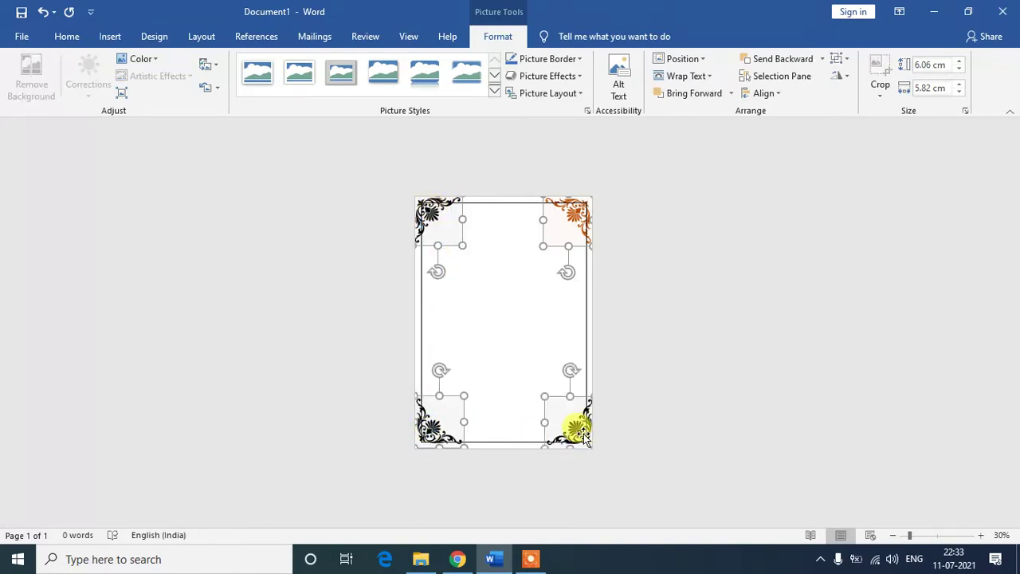
{"action": "left_click", "coordinate": [162, 62]}
{"action": "left_click", "coordinate": [255, 225]}
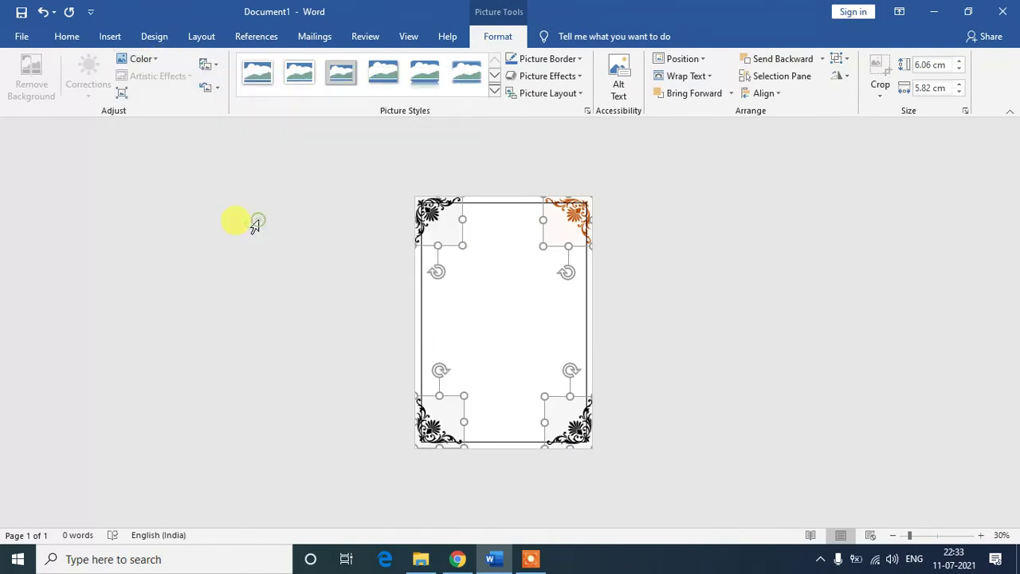
{"action": "left_click", "coordinate": [147, 62]}
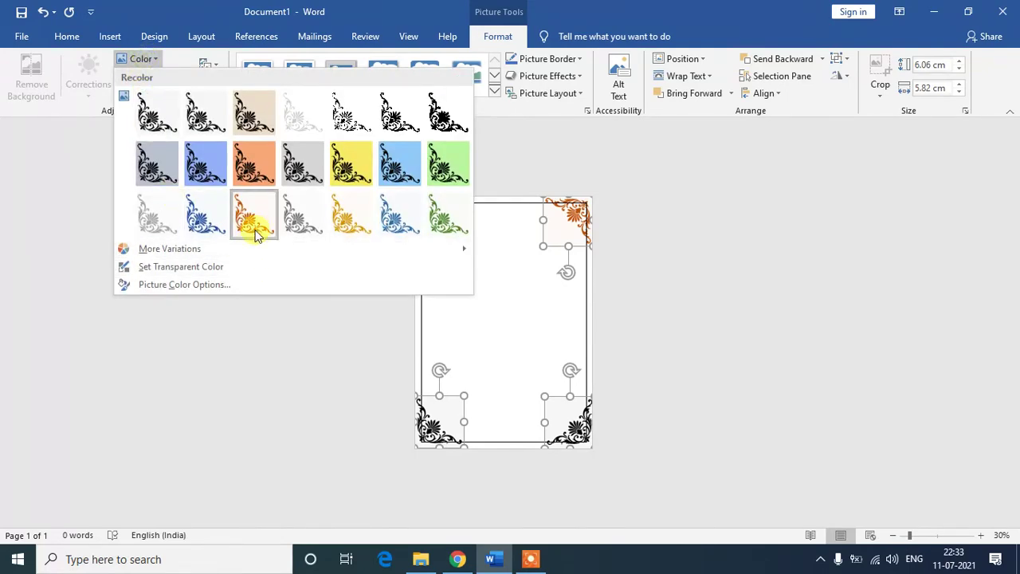
{"action": "left_click", "coordinate": [254, 222]}
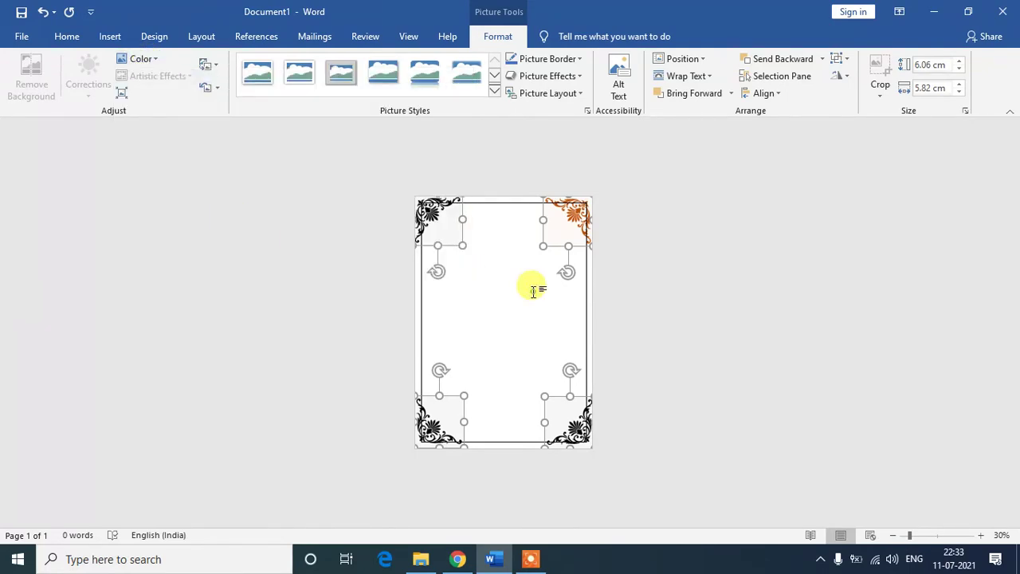
- Recolour the top-left and bottom-left ornaments orange
{"action": "left_click", "coordinate": [533, 291]}
{"action": "left_click", "coordinate": [418, 216]}
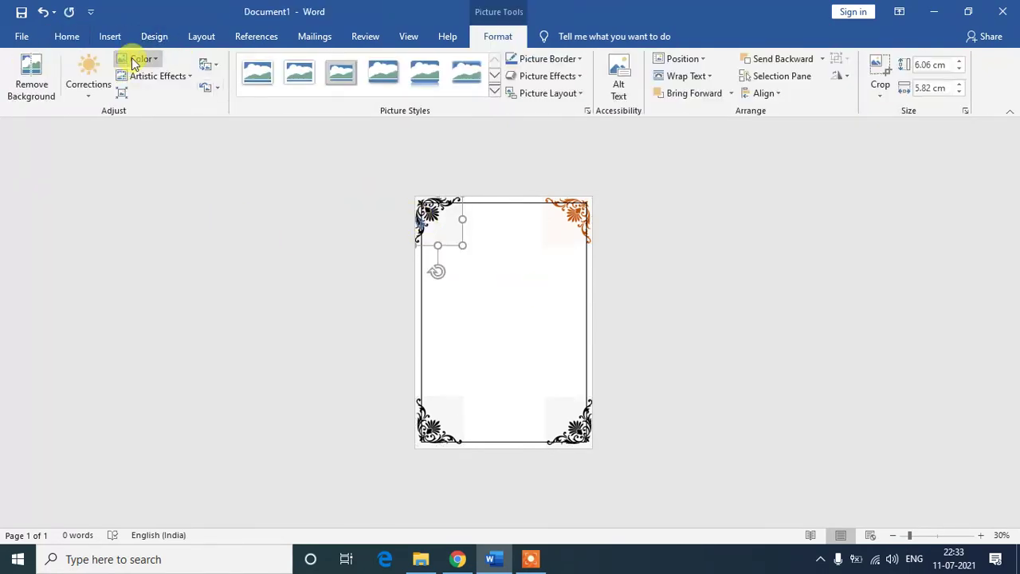
{"action": "left_click", "coordinate": [135, 59]}
{"action": "left_click", "coordinate": [257, 344]}
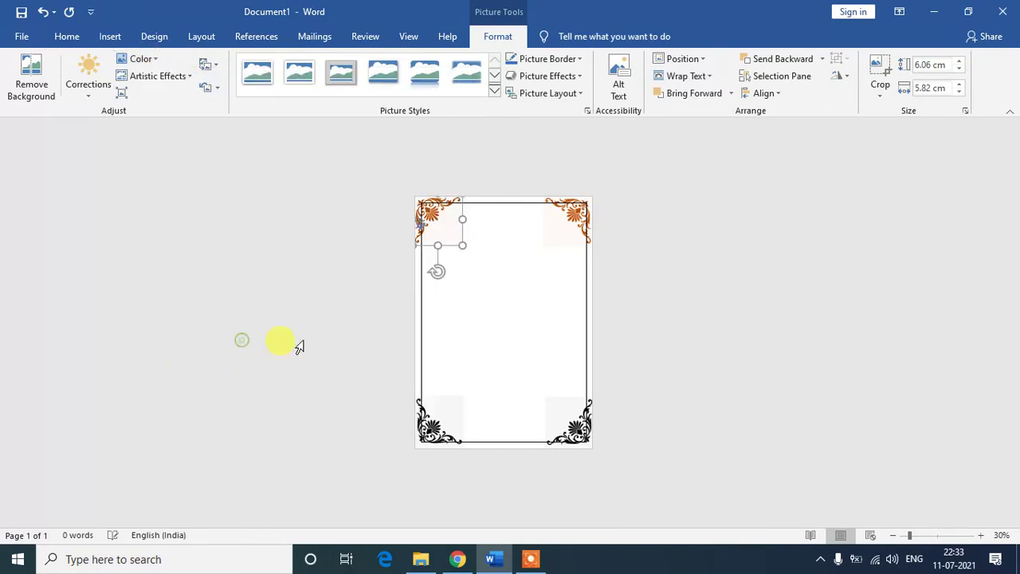
{"action": "left_click", "coordinate": [436, 431]}
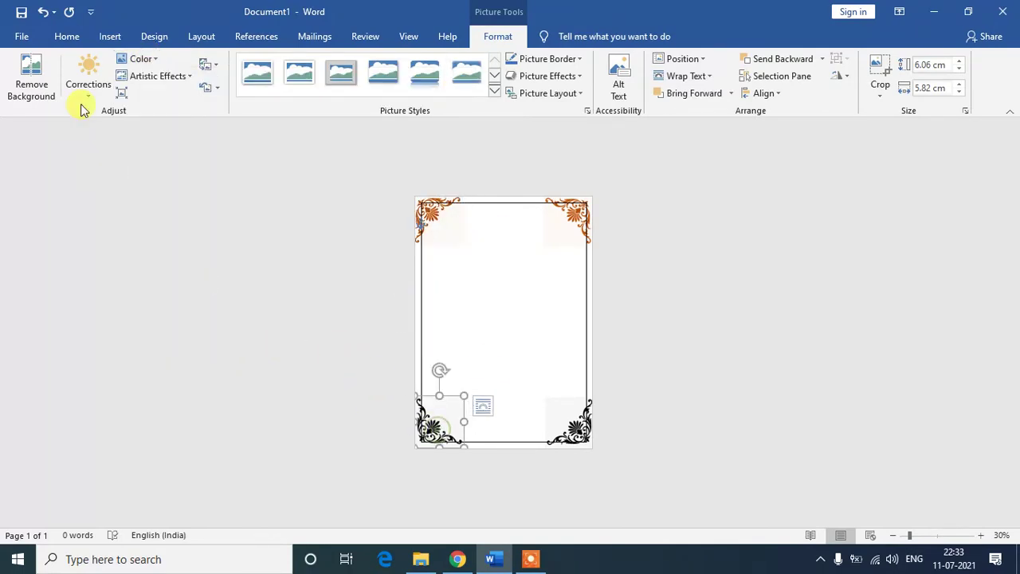
{"action": "left_click", "coordinate": [138, 60]}
{"action": "left_click", "coordinate": [249, 356]}
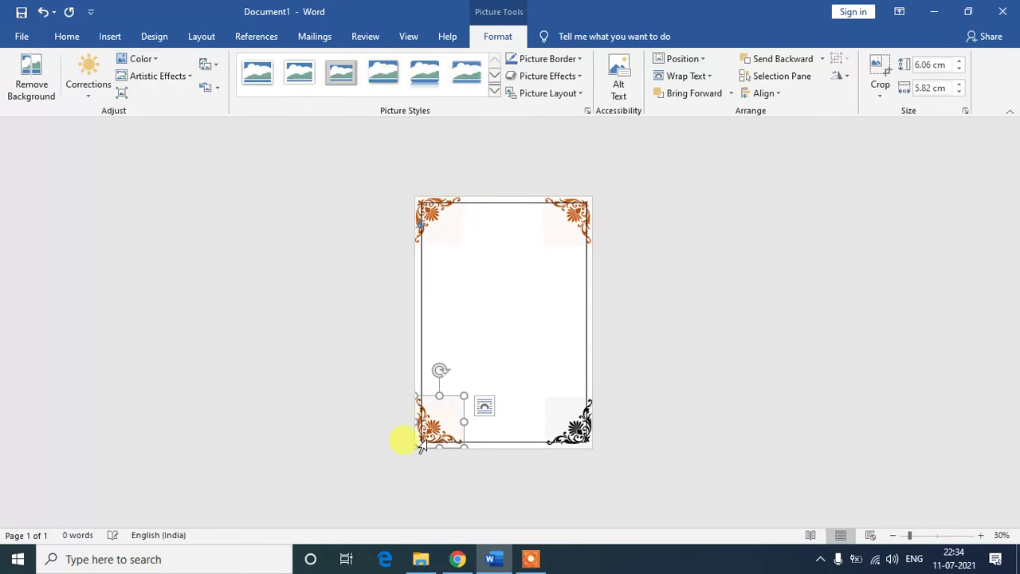
- Recolour the bottom-right ornament orange and deselect to view all four corners
{"action": "left_click", "coordinate": [582, 438]}
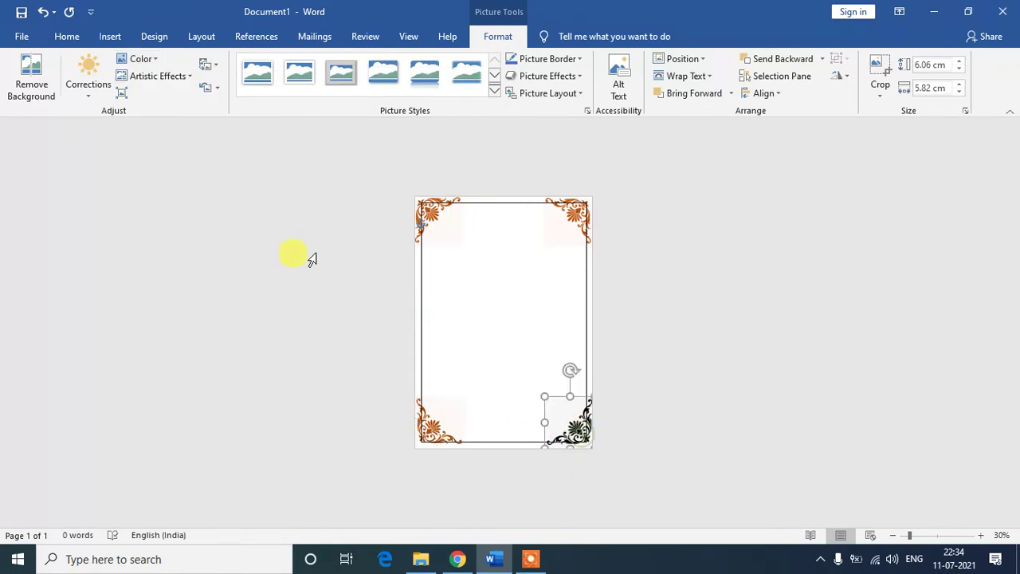
{"action": "left_click", "coordinate": [142, 60]}
{"action": "left_click", "coordinate": [255, 352]}
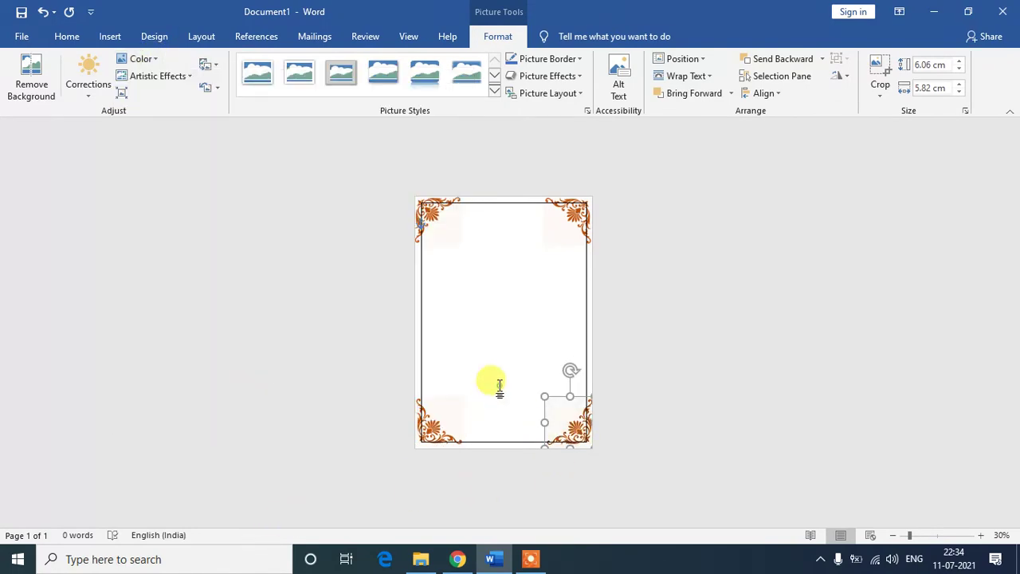
{"action": "left_click", "coordinate": [496, 275]}
{"action": "key", "text": "super"}
{"action": "scroll", "coordinate": [502, 283], "scroll_direction": "up", "scroll_amount": 6}
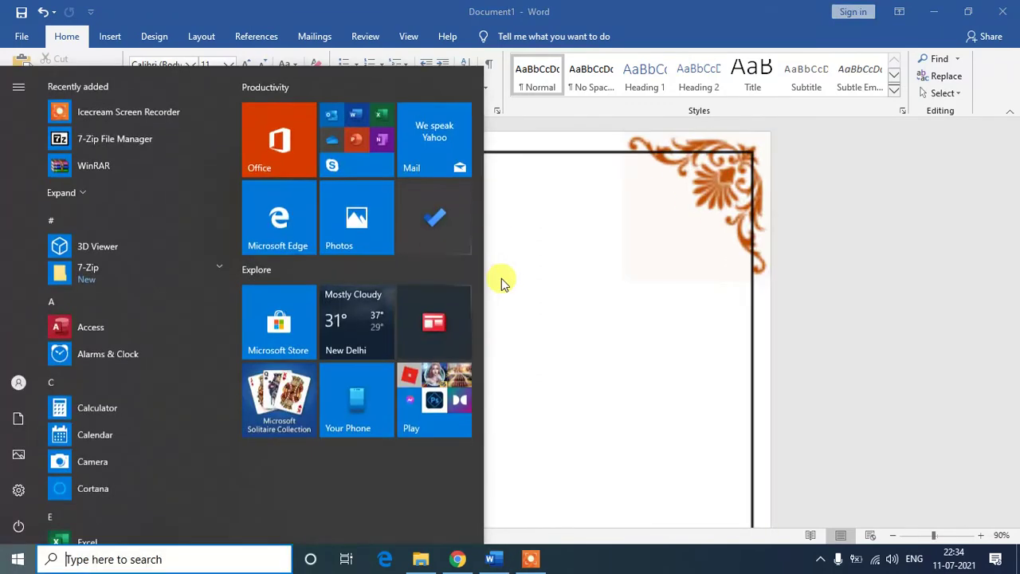
{"action": "left_click", "coordinate": [591, 271]}
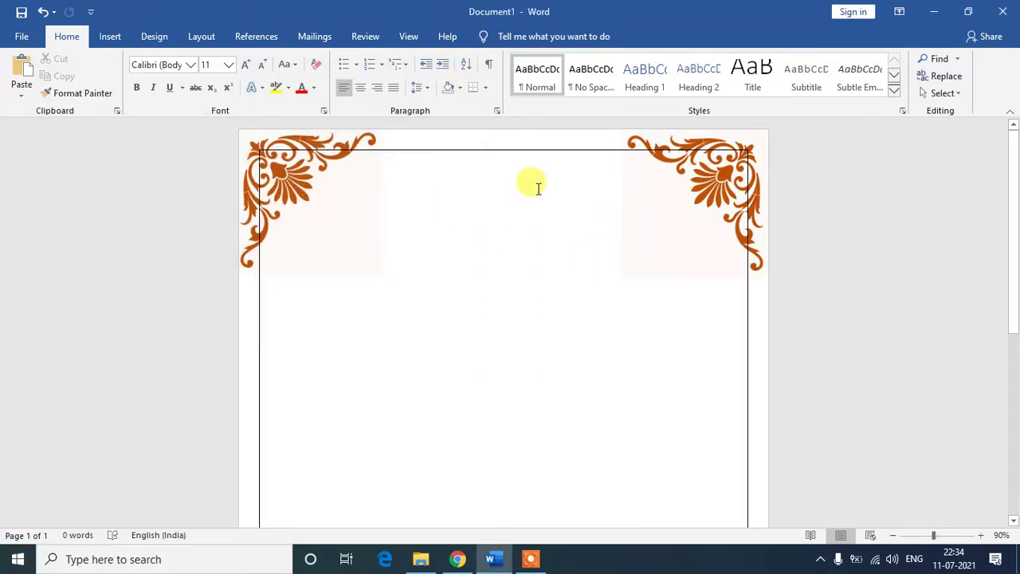
{"action": "scroll", "coordinate": [495, 142], "scroll_direction": "up", "scroll_amount": 3}
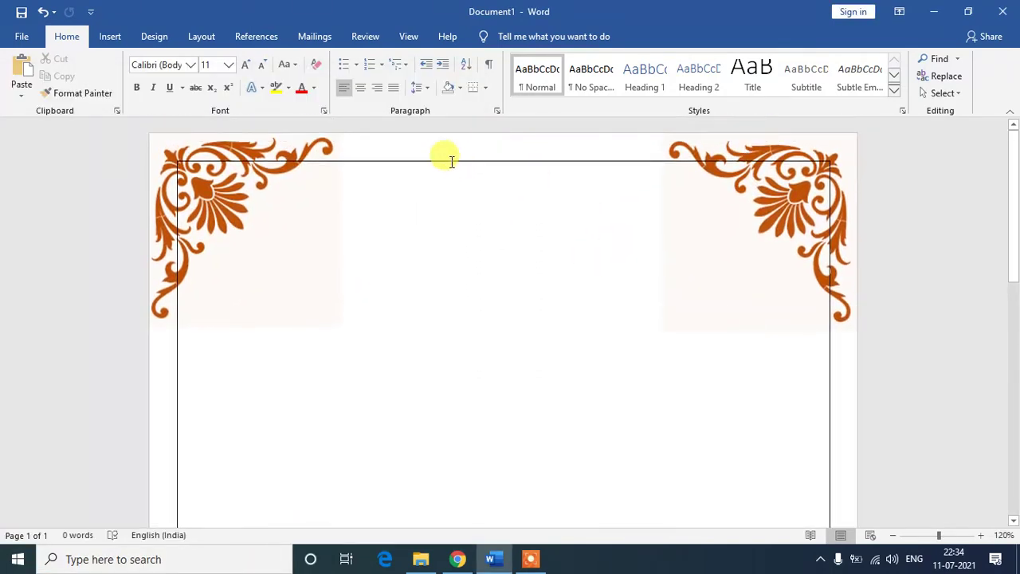
{"action": "scroll", "coordinate": [451, 159], "scroll_direction": "up", "scroll_amount": 4}
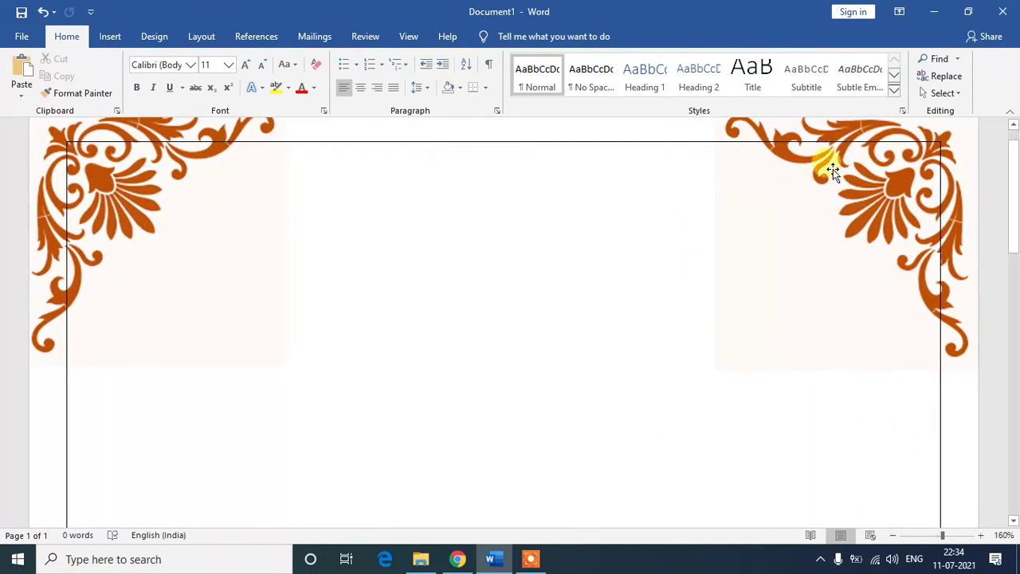
- Change the box page border colour to orange in the Page Borders dialog
{"action": "left_click", "coordinate": [147, 41]}
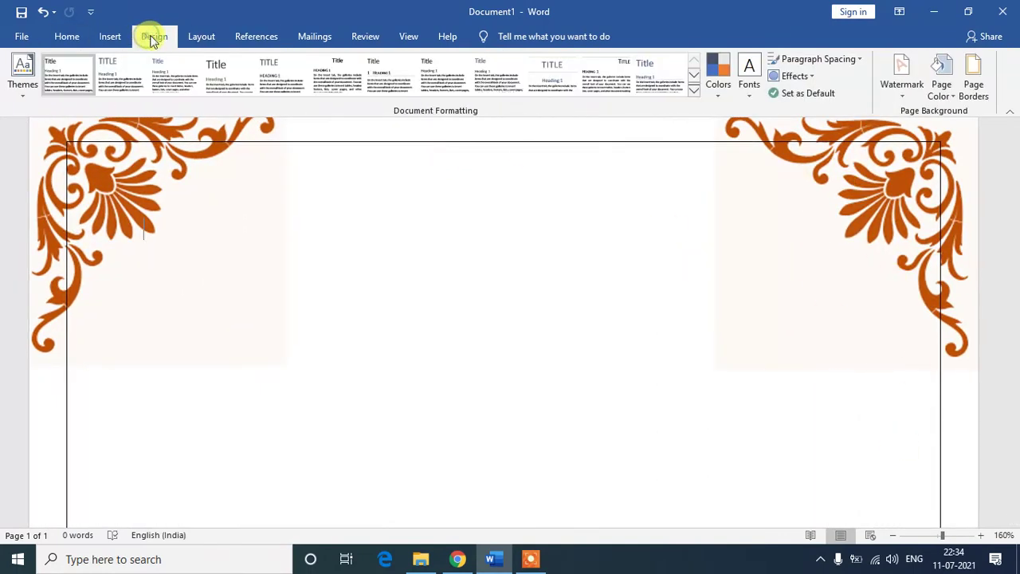
{"action": "left_click", "coordinate": [974, 86]}
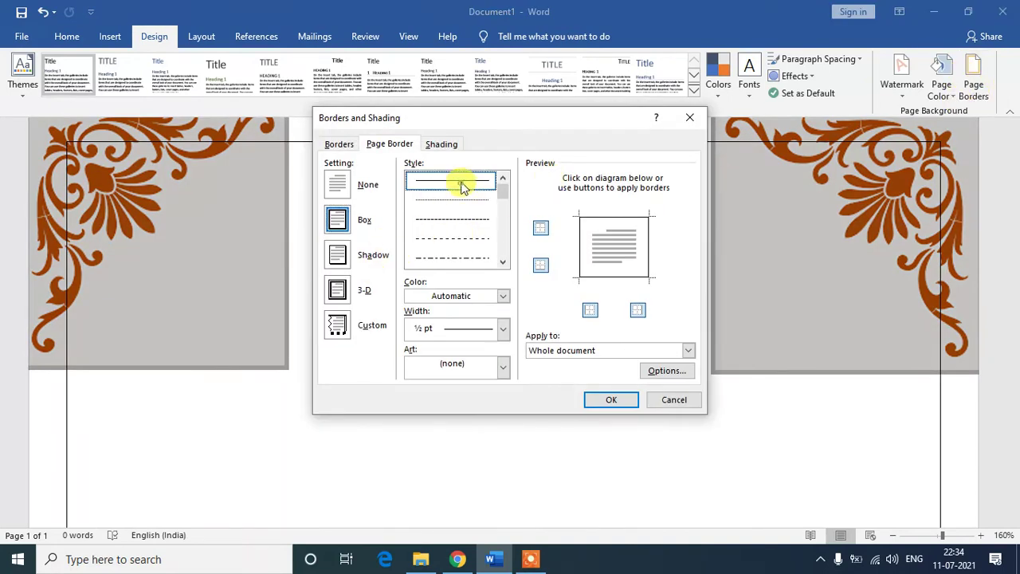
{"action": "scroll", "coordinate": [469, 237], "scroll_direction": "down", "scroll_amount": 3}
{"action": "scroll", "coordinate": [449, 195], "scroll_direction": "up", "scroll_amount": 3}
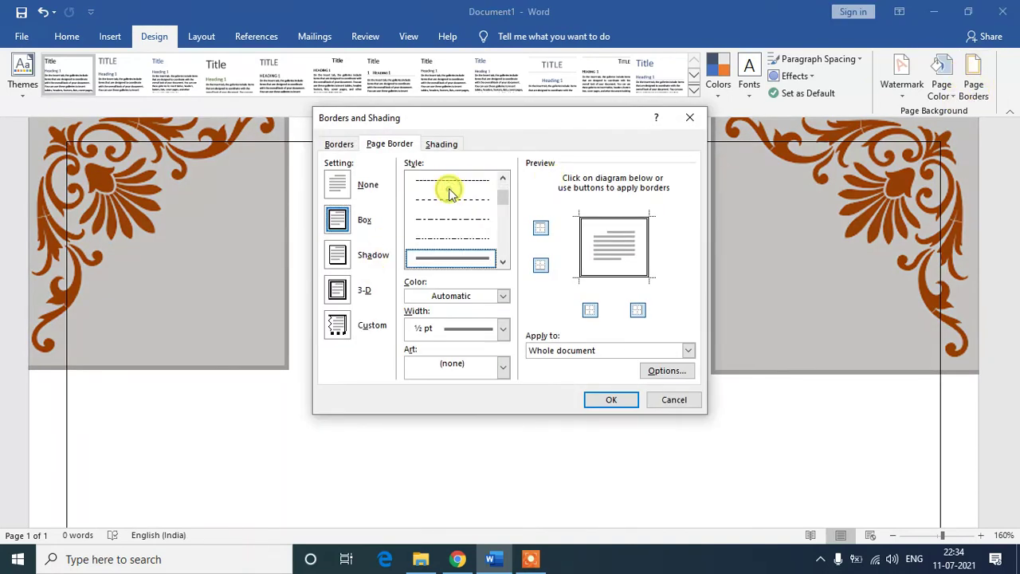
{"action": "left_click", "coordinate": [462, 296]}
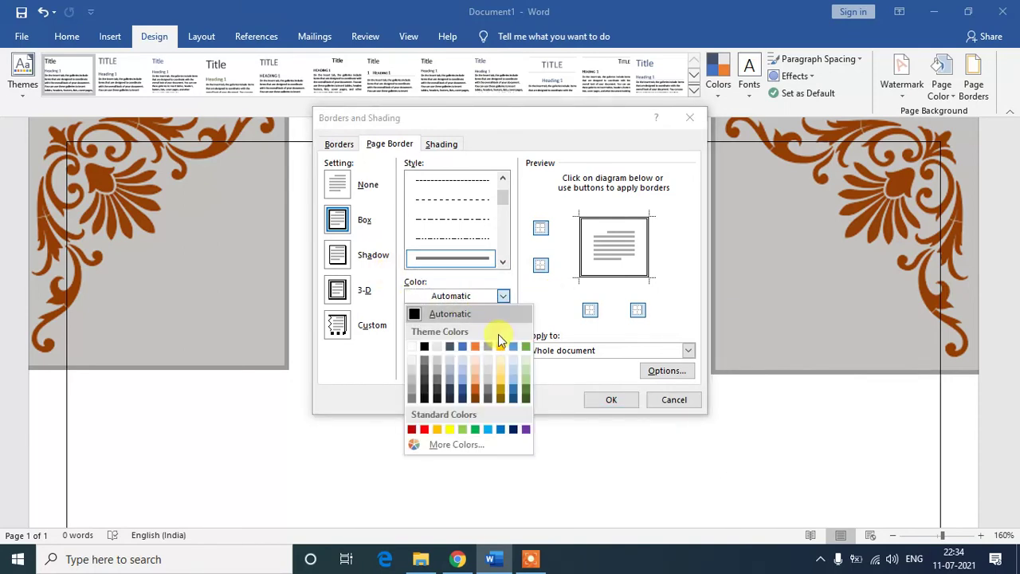
{"action": "left_click", "coordinate": [477, 387]}
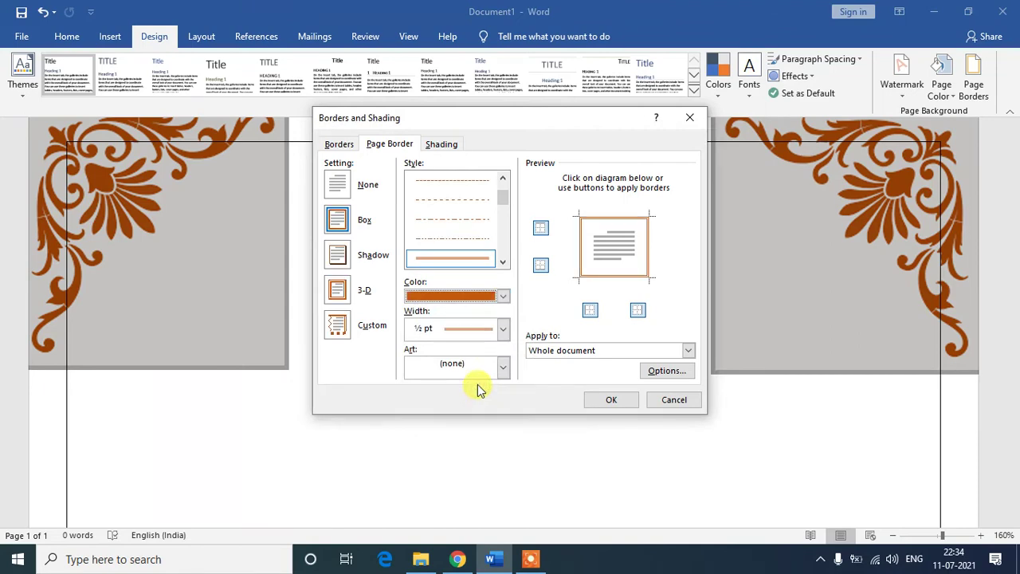
{"action": "left_click", "coordinate": [613, 404]}
- Review the orange-framed page, then return to the Google Images results in Chrome
{"action": "scroll", "coordinate": [590, 322], "scroll_direction": "down", "scroll_amount": 5}
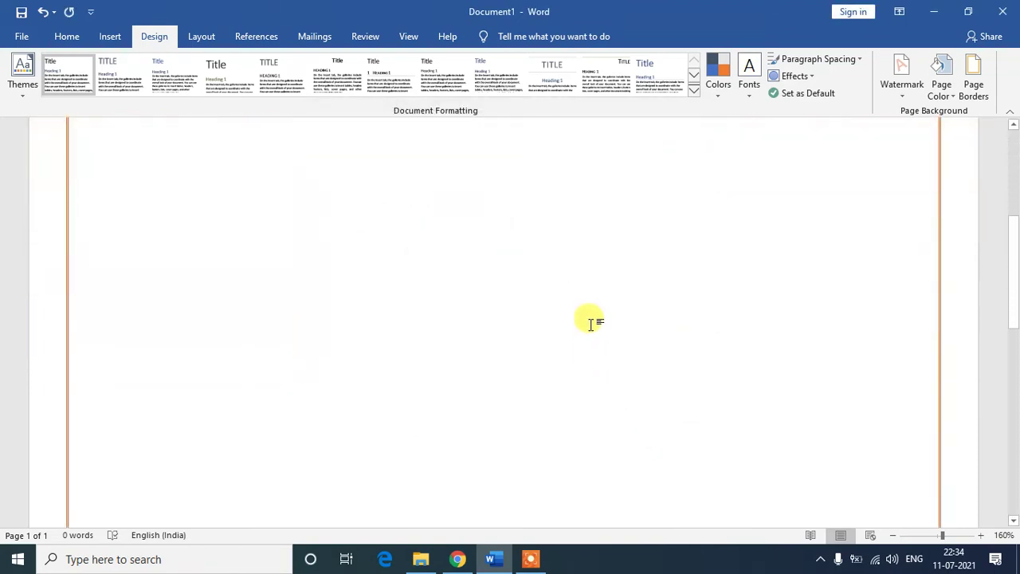
{"action": "scroll", "coordinate": [590, 322], "scroll_direction": "down", "scroll_amount": 3}
{"action": "scroll", "coordinate": [591, 320], "scroll_direction": "down", "scroll_amount": 5, "text": "ctrl"}
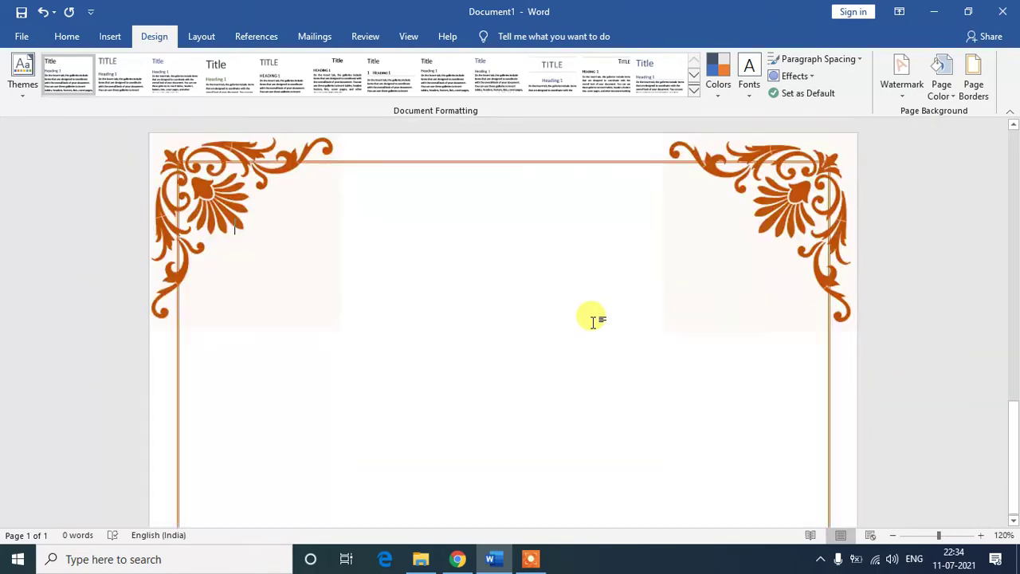
{"action": "scroll", "coordinate": [593, 319], "scroll_direction": "down", "scroll_amount": 3, "text": "ctrl"}
{"action": "scroll", "coordinate": [593, 331], "scroll_direction": "down", "scroll_amount": 2, "text": "ctrl"}
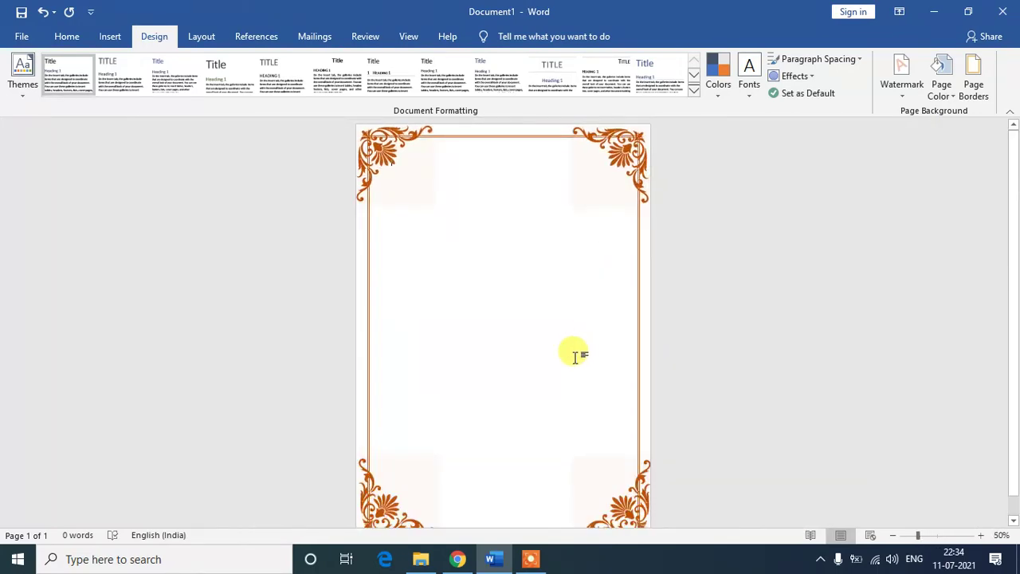
{"action": "scroll", "coordinate": [558, 351], "scroll_direction": "up", "scroll_amount": 2, "text": "ctrl"}
{"action": "scroll", "coordinate": [508, 326], "scroll_direction": "up", "scroll_amount": 1}
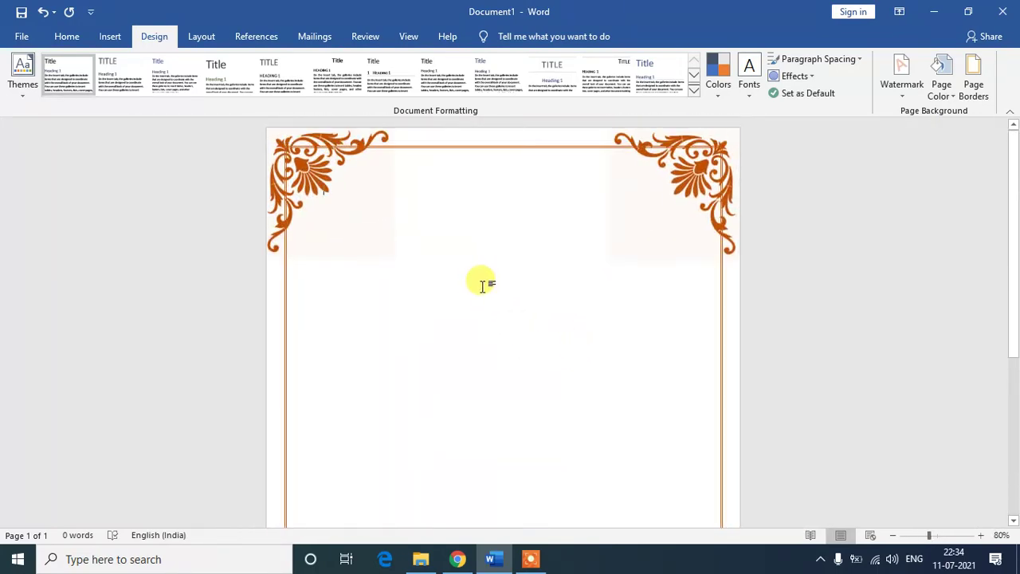
{"action": "scroll", "coordinate": [485, 285], "scroll_direction": "up", "scroll_amount": 2, "text": "ctrl"}
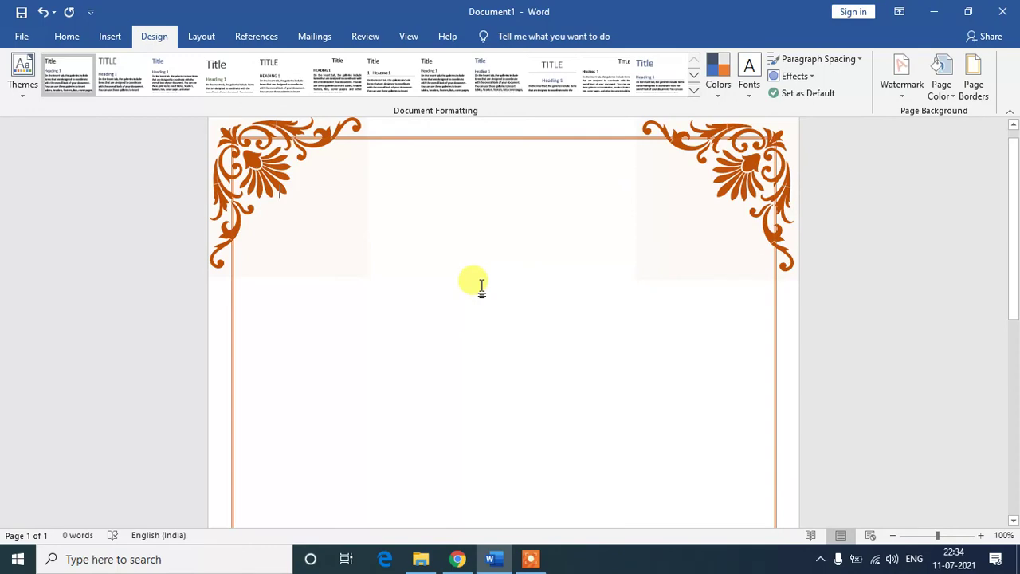
{"action": "scroll", "coordinate": [482, 289], "scroll_direction": "down", "scroll_amount": 2}
{"action": "scroll", "coordinate": [484, 293], "scroll_direction": "down", "scroll_amount": 2}
{"action": "scroll", "coordinate": [471, 301], "scroll_direction": "down", "scroll_amount": 2}
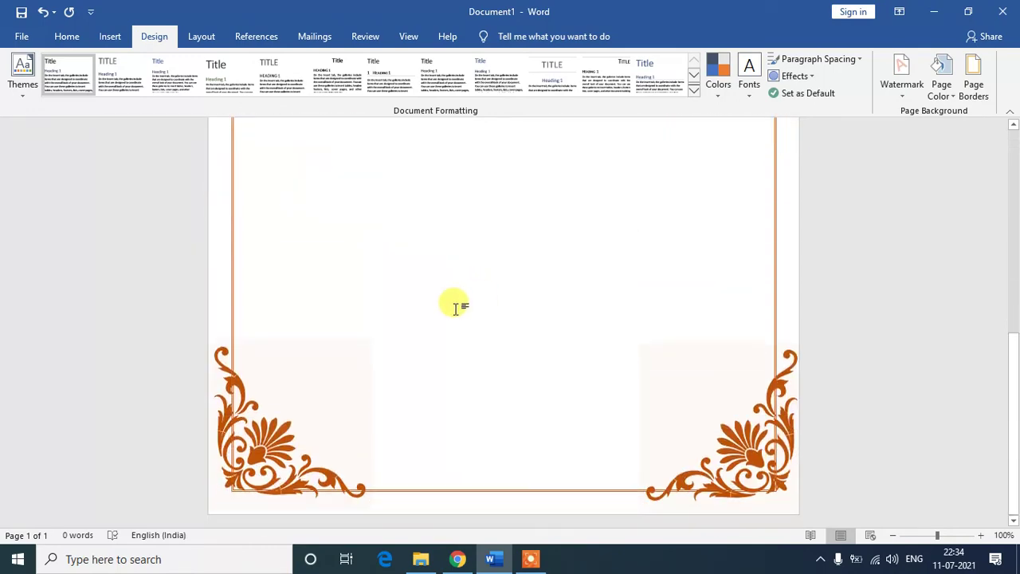
{"action": "left_click", "coordinate": [458, 559]}
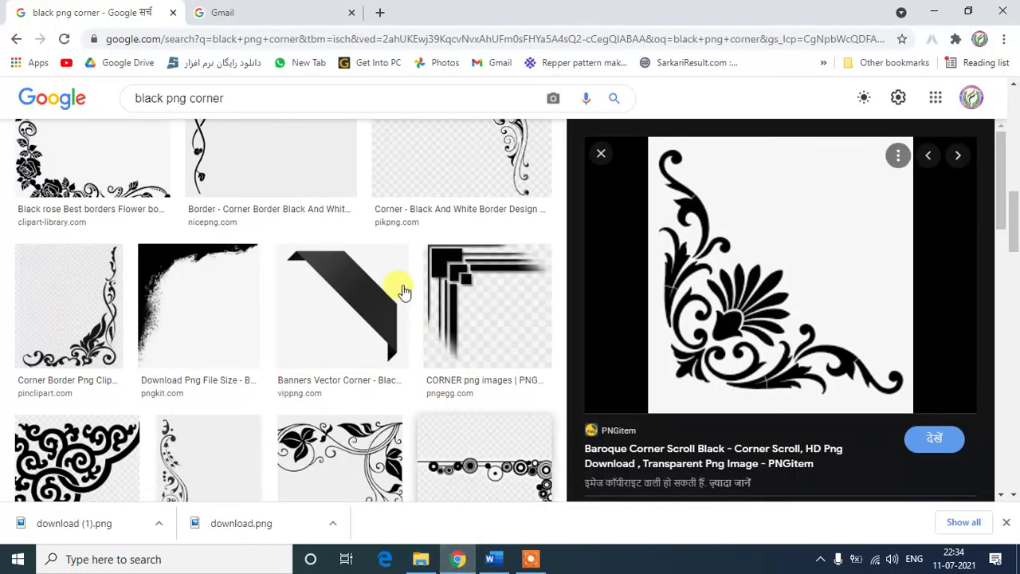
- Replace the current query with a Google Images search for 'line art png'
{"action": "scroll", "coordinate": [626, 405], "scroll_direction": "down", "scroll_amount": 5}
{"action": "scroll", "coordinate": [547, 373], "scroll_direction": "up", "scroll_amount": 5}
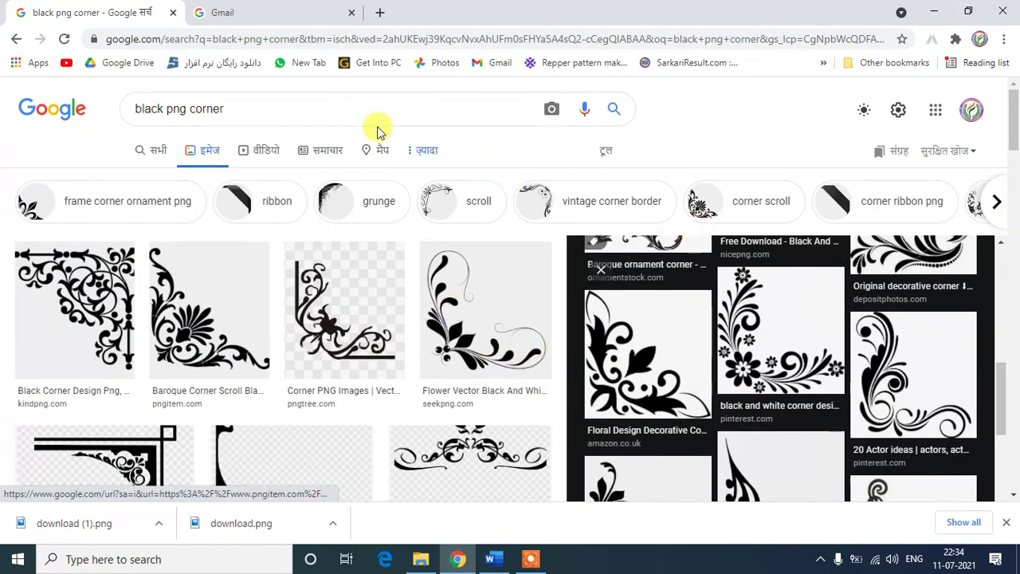
{"action": "scroll", "coordinate": [312, 154], "scroll_direction": "down", "scroll_amount": 5}
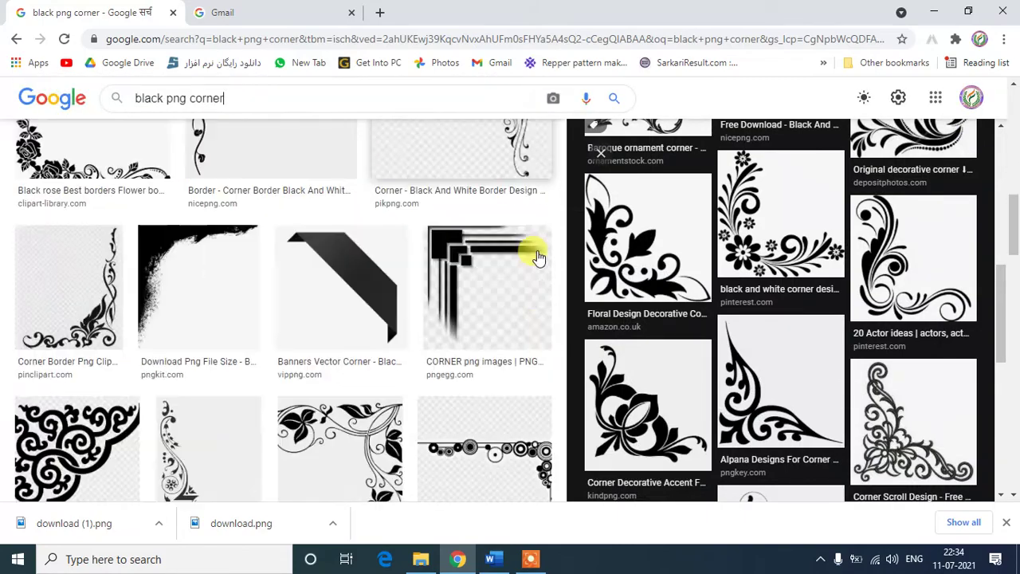
{"action": "scroll", "coordinate": [538, 256], "scroll_direction": "down", "scroll_amount": 3}
{"action": "scroll", "coordinate": [539, 256], "scroll_direction": "down", "scroll_amount": 3}
{"action": "scroll", "coordinate": [797, 339], "scroll_direction": "down", "scroll_amount": 5}
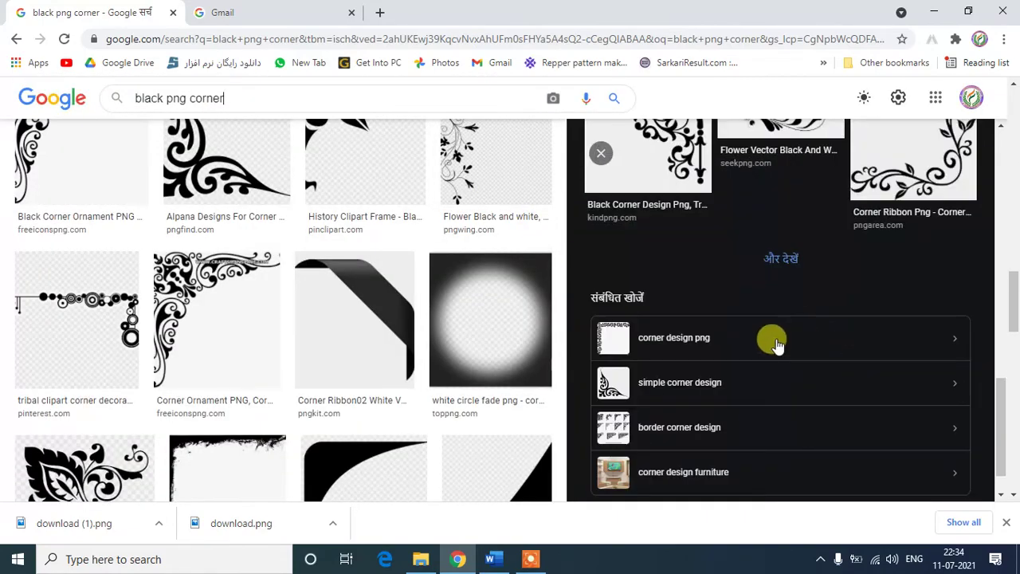
{"action": "scroll", "coordinate": [446, 343], "scroll_direction": "down", "scroll_amount": 5}
{"action": "scroll", "coordinate": [359, 319], "scroll_direction": "down", "scroll_amount": 3}
{"action": "scroll", "coordinate": [354, 295], "scroll_direction": "up", "scroll_amount": 2}
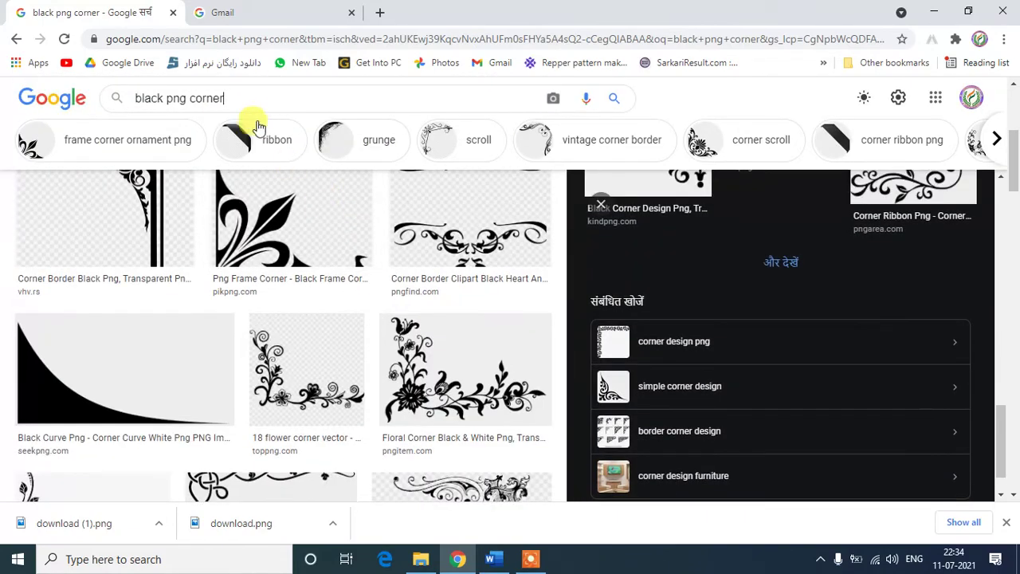
{"action": "left_click_drag", "start_coordinate": [235, 99], "coordinate": [129, 89]}
{"action": "type", "text": "lin"}
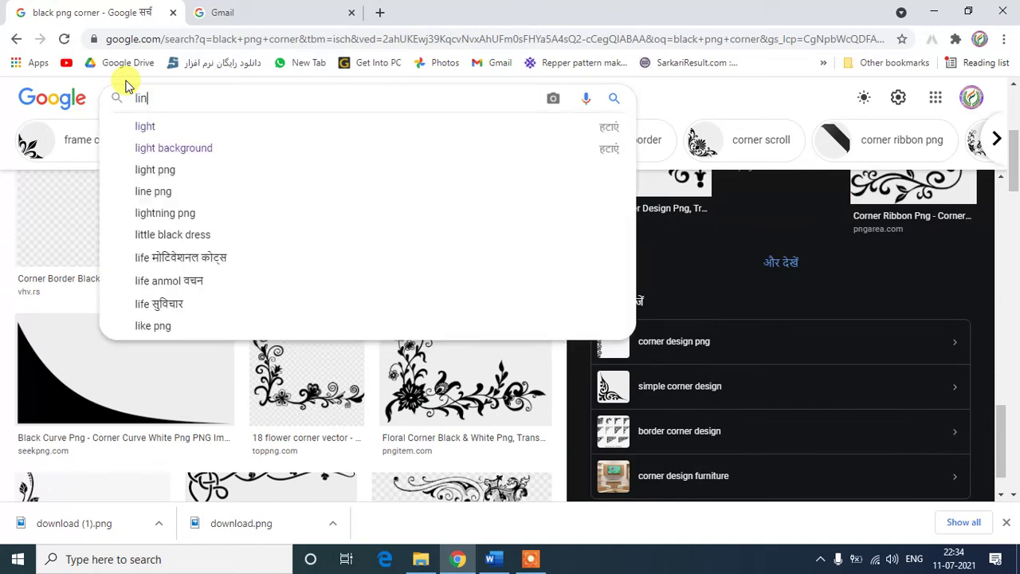
{"action": "type", "text": "e art"}
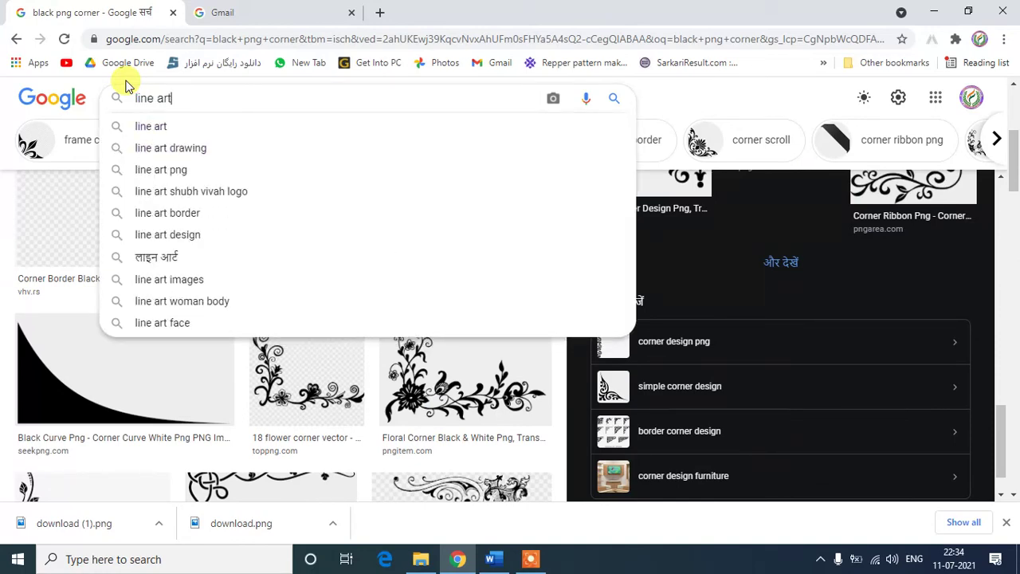
{"action": "key", "text": "Down"}
{"action": "key", "text": "Down"}
{"action": "key", "text": "Down"}
{"action": "key", "text": "Return"}
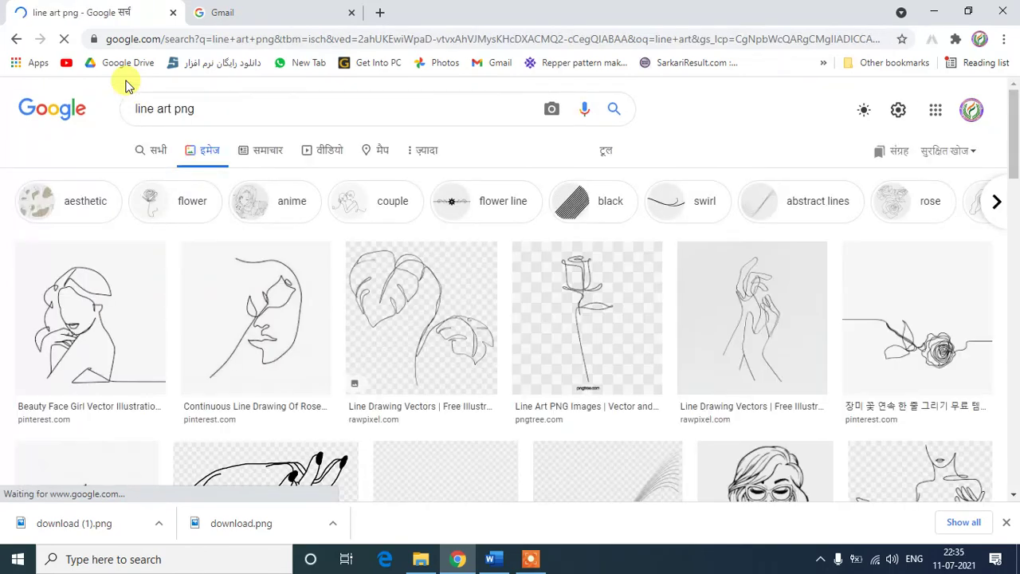
- Clear the 'line art png' query and rerun 'black png corner' from the search history
{"action": "scroll", "coordinate": [478, 194], "scroll_direction": "down", "scroll_amount": 2}
{"action": "scroll", "coordinate": [303, 216], "scroll_direction": "up", "scroll_amount": 1}
{"action": "scroll", "coordinate": [207, 127], "scroll_direction": "up", "scroll_amount": 1}
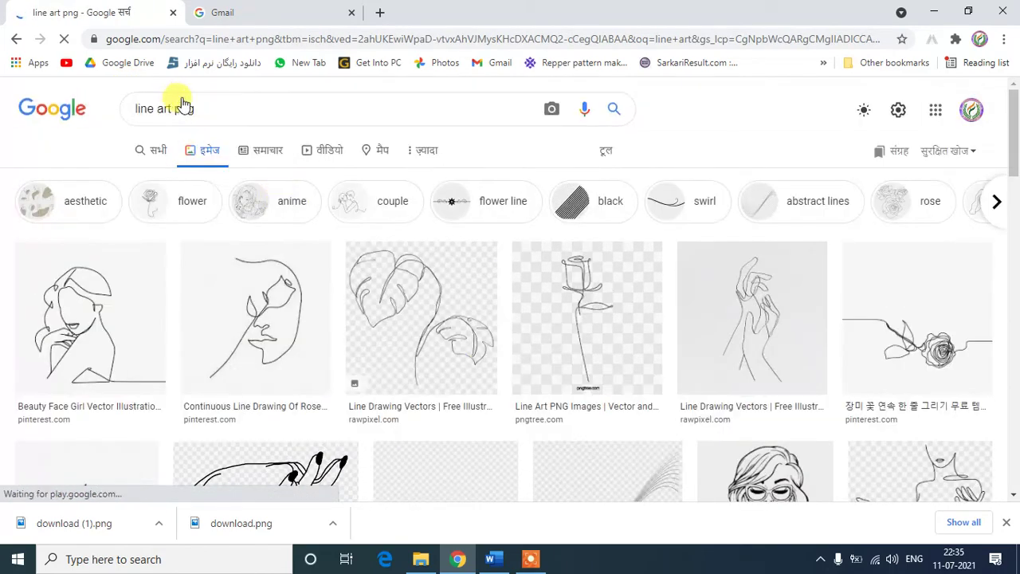
{"action": "left_click", "coordinate": [177, 100]}
{"action": "key", "text": "ctrl+a"}
{"action": "key", "text": "BackSpace"}
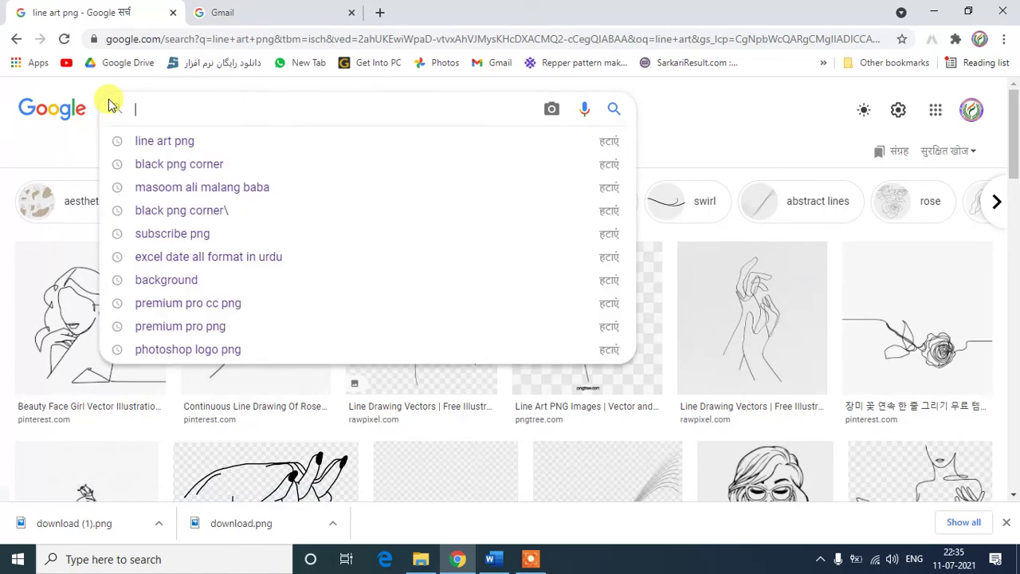
{"action": "left_click", "coordinate": [194, 164]}
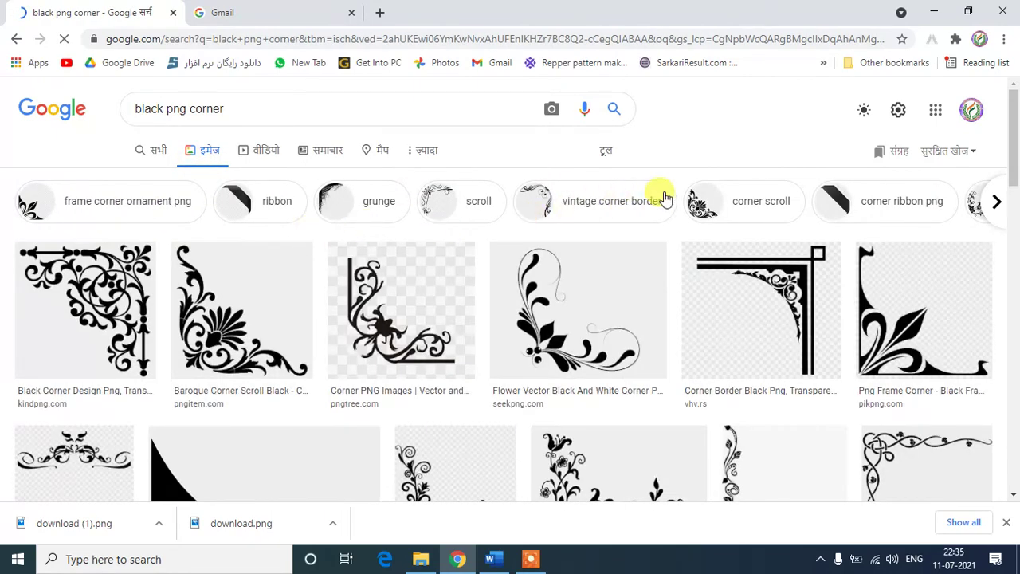
- Filter the results to 'corner ribbon png' and browse through the images
{"action": "left_click", "coordinate": [893, 206]}
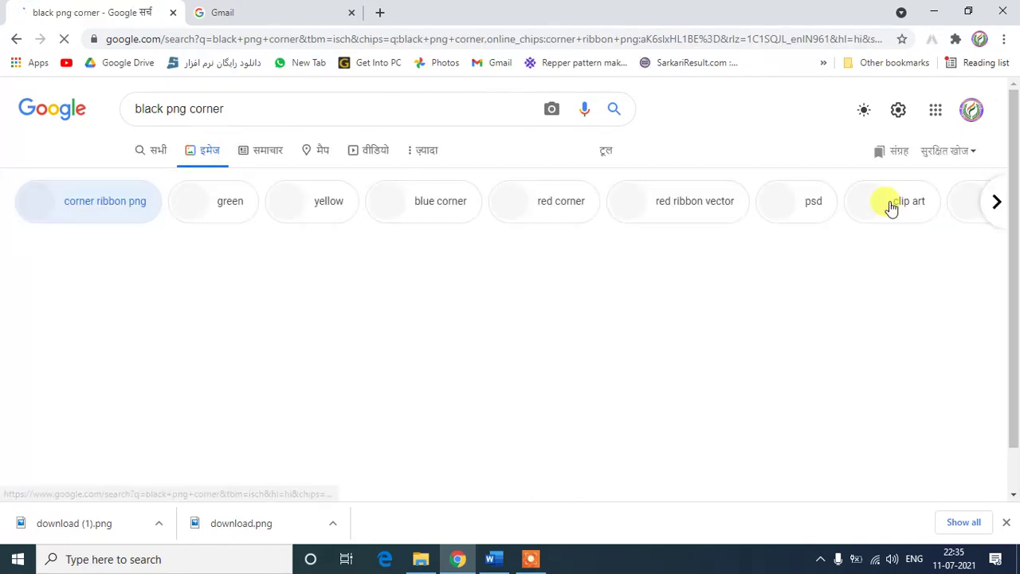
{"action": "scroll", "coordinate": [787, 333], "scroll_direction": "down", "scroll_amount": 2}
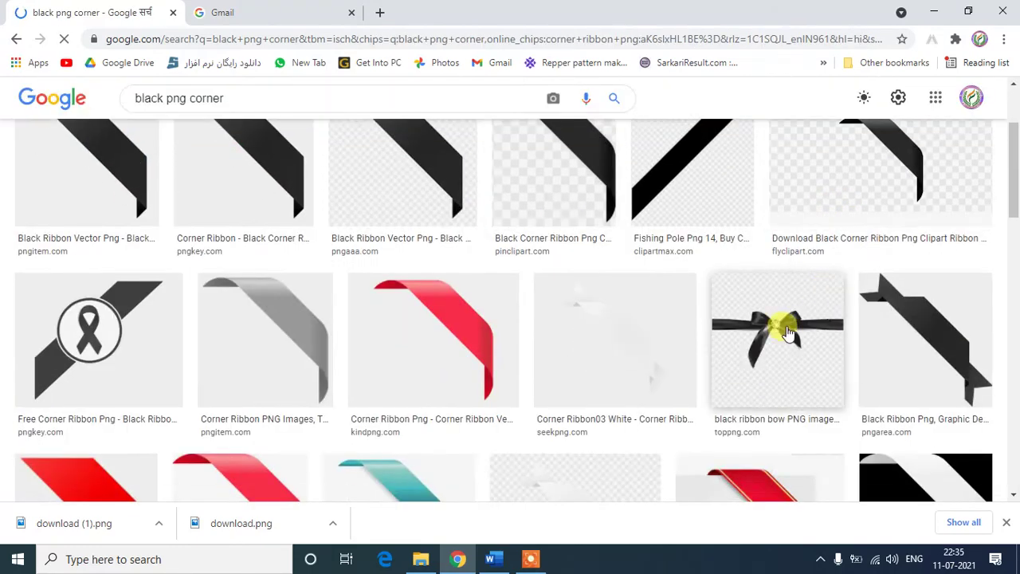
{"action": "scroll", "coordinate": [792, 337], "scroll_direction": "down", "scroll_amount": 4}
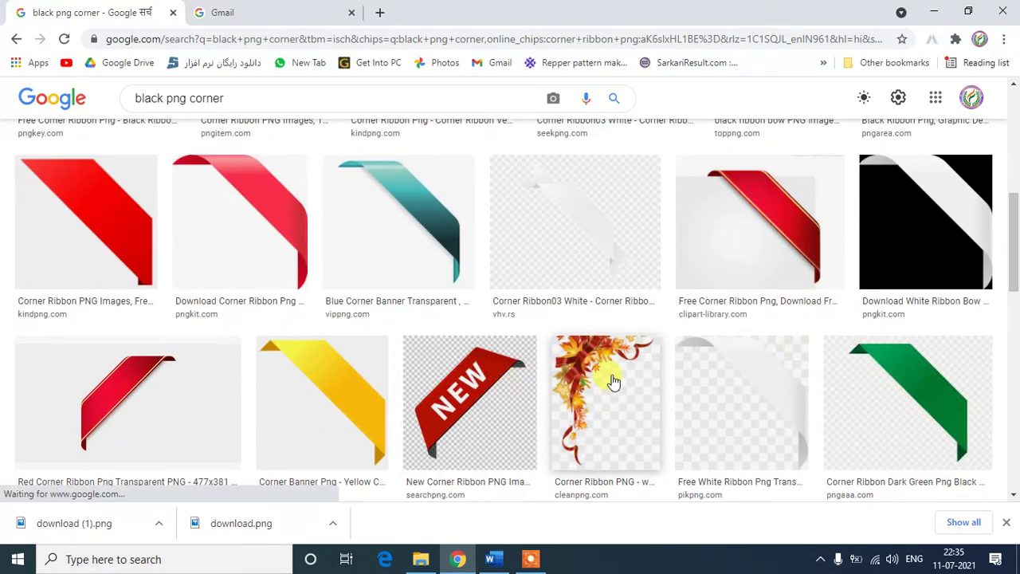
{"action": "scroll", "coordinate": [574, 371], "scroll_direction": "up", "scroll_amount": 6}
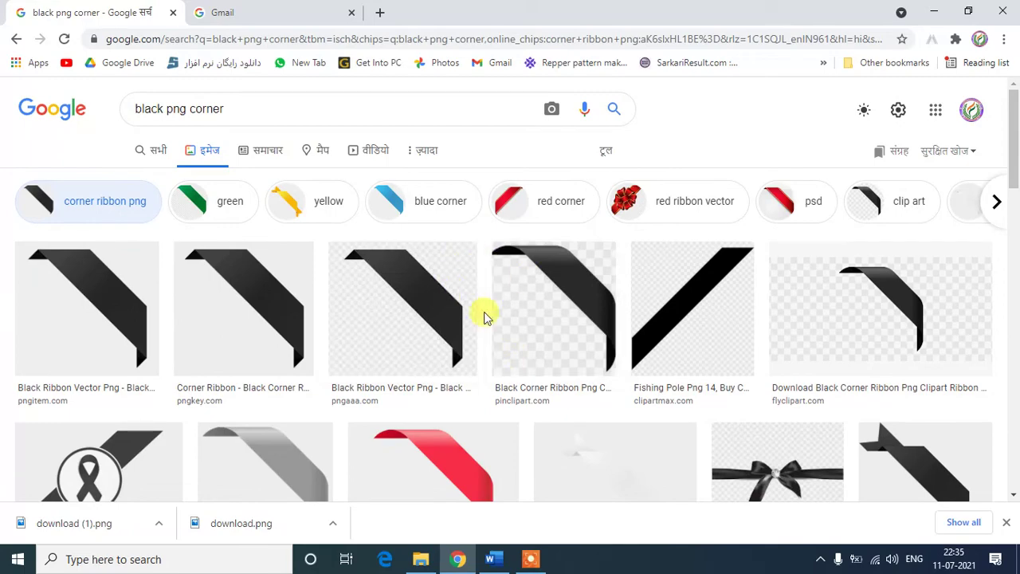
{"action": "scroll", "coordinate": [628, 267], "scroll_direction": "down", "scroll_amount": 6}
{"action": "scroll", "coordinate": [692, 252], "scroll_direction": "down", "scroll_amount": 3}
{"action": "scroll", "coordinate": [692, 252], "scroll_direction": "down", "scroll_amount": 2}
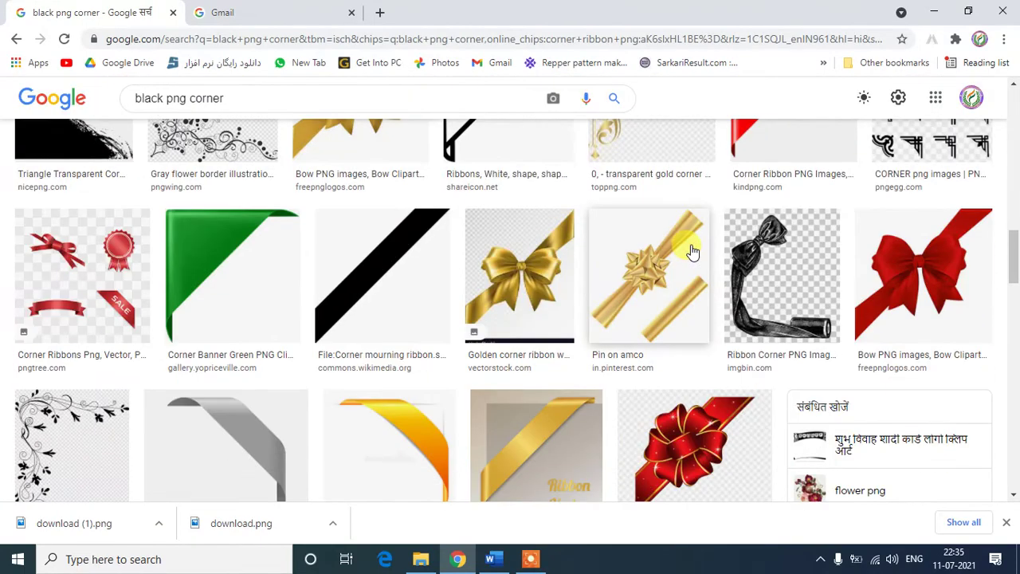
{"action": "scroll", "coordinate": [690, 251], "scroll_direction": "up", "scroll_amount": 3}
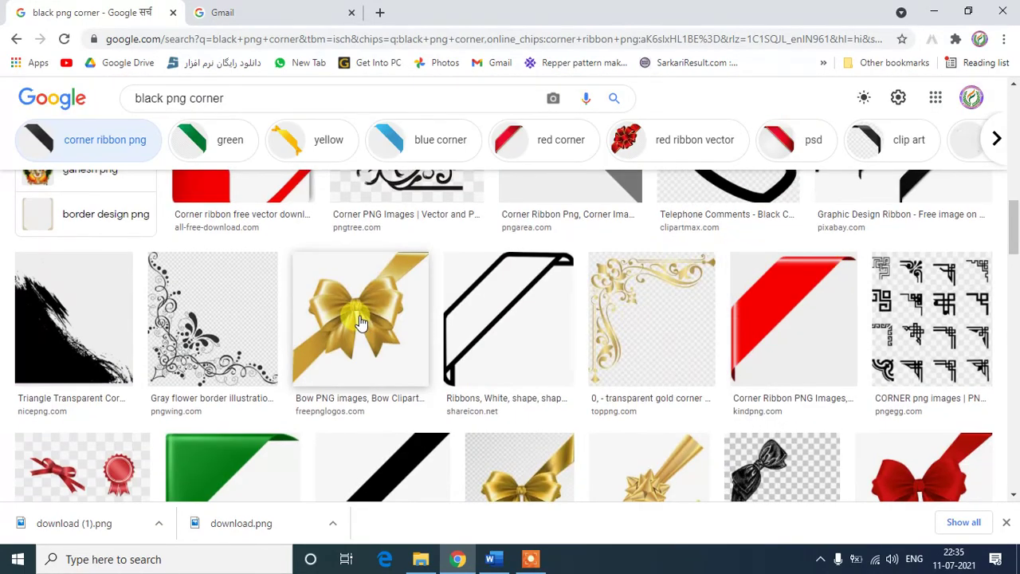
{"action": "scroll", "coordinate": [361, 320], "scroll_direction": "down", "scroll_amount": 3}
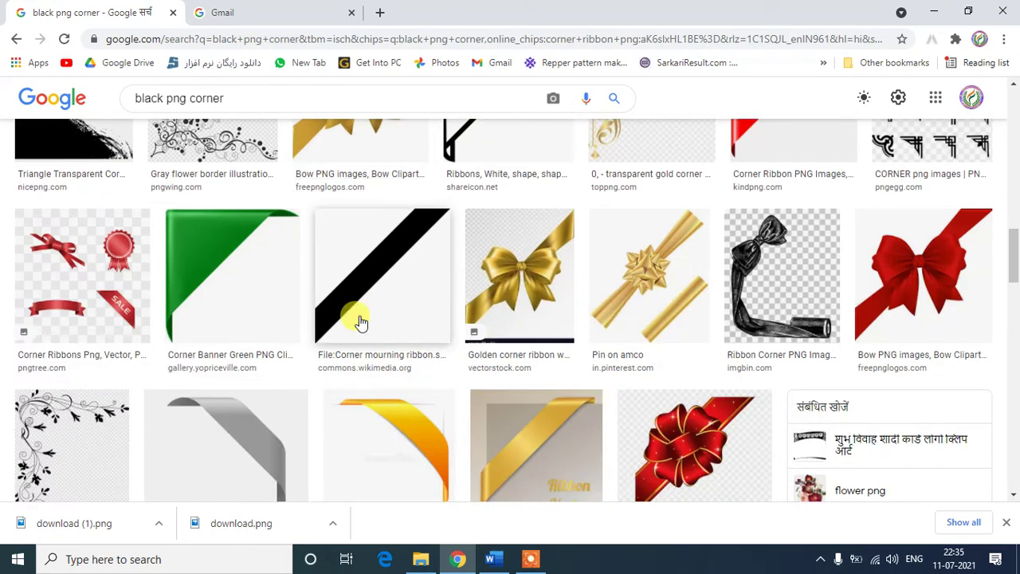
{"action": "scroll", "coordinate": [360, 321], "scroll_direction": "down", "scroll_amount": 2}
{"action": "scroll", "coordinate": [358, 317], "scroll_direction": "down", "scroll_amount": 1}
{"action": "scroll", "coordinate": [547, 311], "scroll_direction": "down", "scroll_amount": 1}
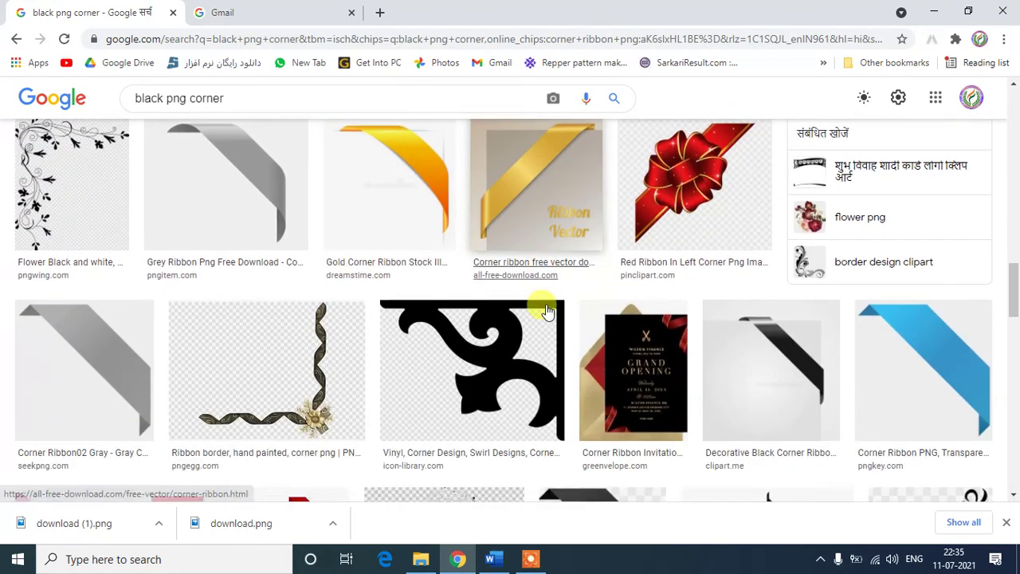
{"action": "scroll", "coordinate": [547, 311], "scroll_direction": "down", "scroll_amount": 1}
{"action": "scroll", "coordinate": [546, 311], "scroll_direction": "down", "scroll_amount": 2}
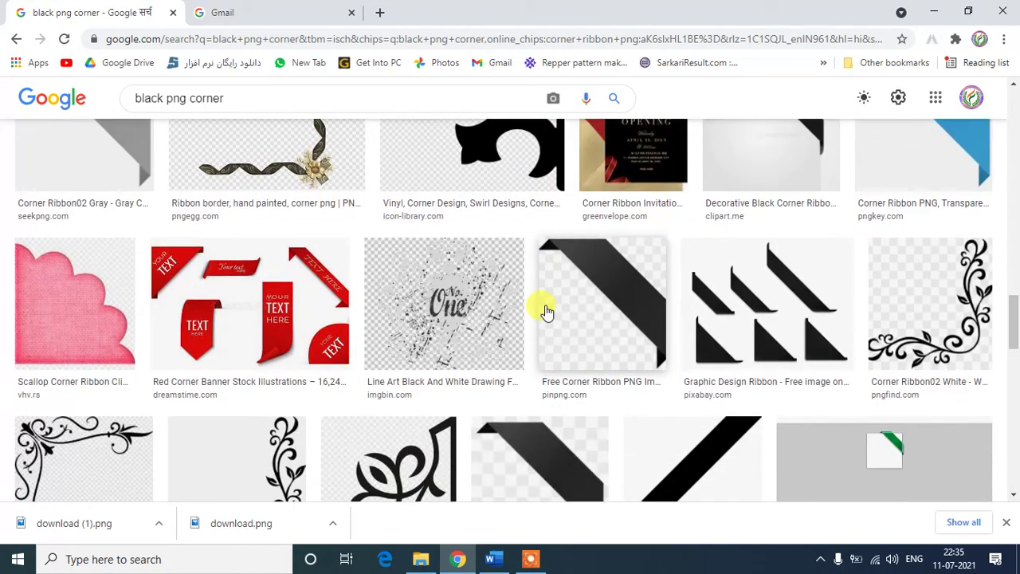
{"action": "scroll", "coordinate": [547, 311], "scroll_direction": "down", "scroll_amount": 3}
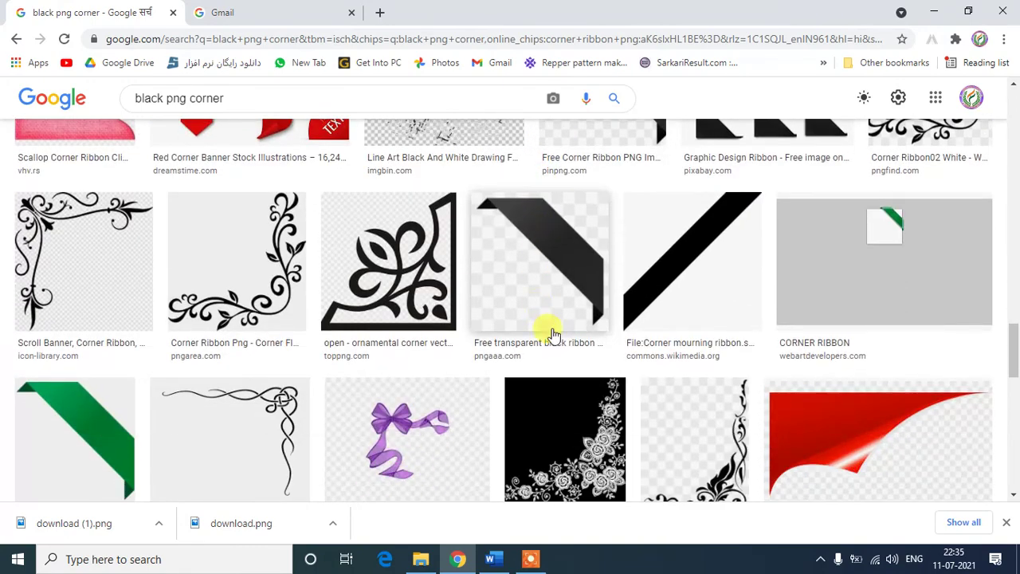
{"action": "scroll", "coordinate": [554, 333], "scroll_direction": "down", "scroll_amount": 2}
{"action": "scroll", "coordinate": [474, 323], "scroll_direction": "down", "scroll_amount": 3}
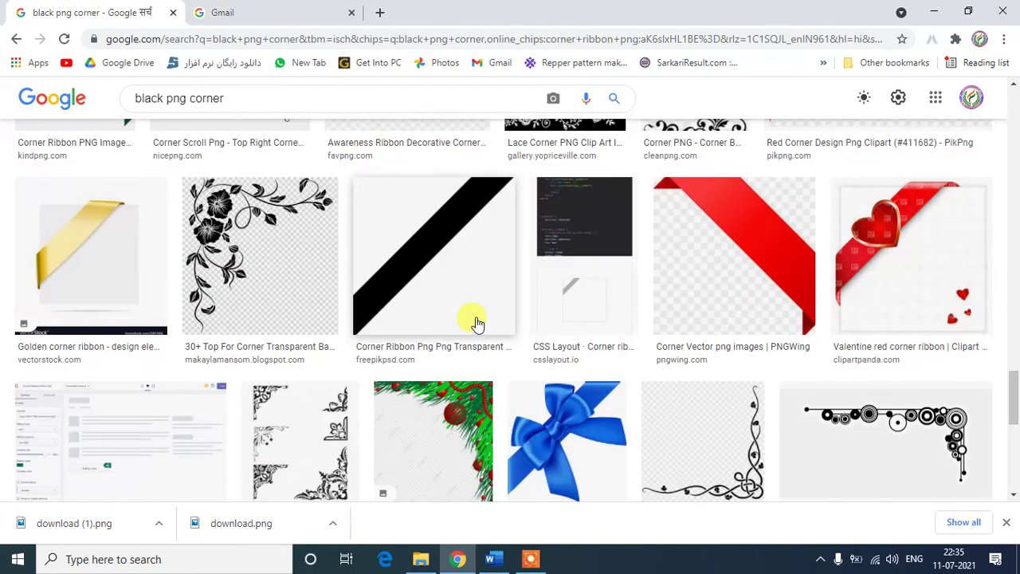
{"action": "scroll", "coordinate": [476, 322], "scroll_direction": "down", "scroll_amount": 2}
{"action": "scroll", "coordinate": [802, 401], "scroll_direction": "down", "scroll_amount": 1}
{"action": "scroll", "coordinate": [802, 401], "scroll_direction": "down", "scroll_amount": 2}
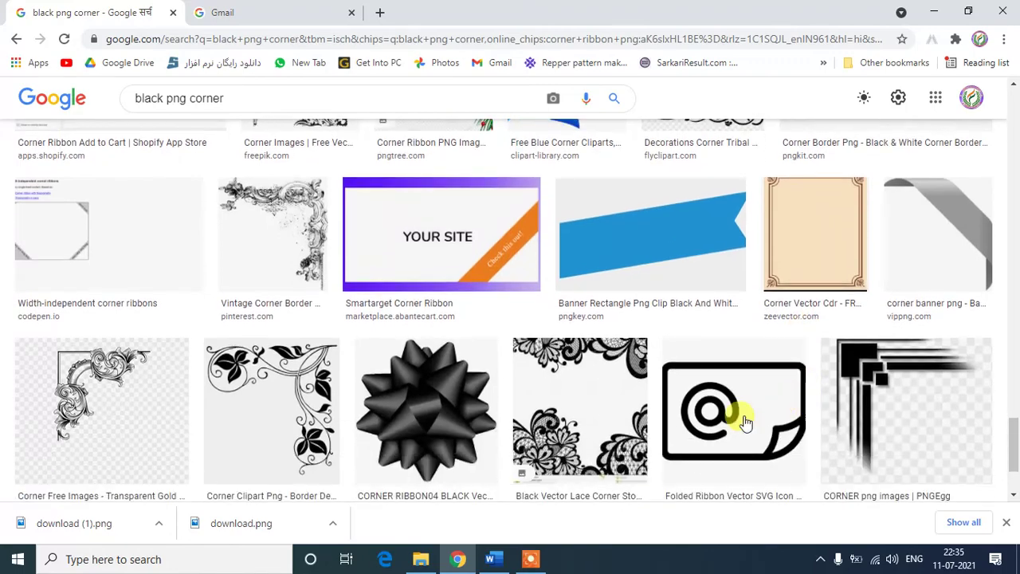
{"action": "scroll", "coordinate": [746, 423], "scroll_direction": "down", "scroll_amount": 2}
- Open a larger preview of the CORNER RIBBON04 BLACK bow image
{"action": "left_click", "coordinate": [444, 284]}
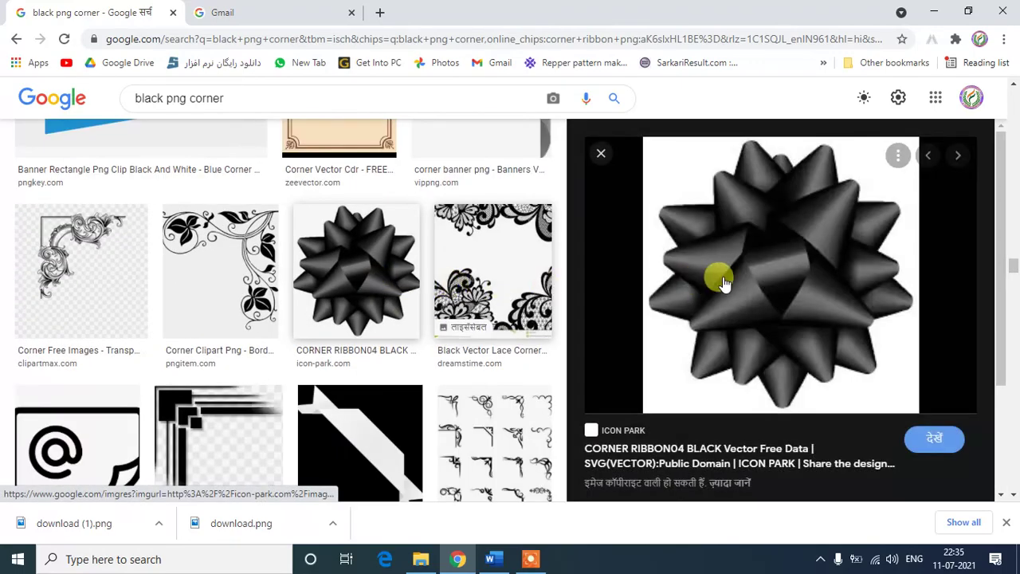
{"action": "scroll", "coordinate": [717, 279], "scroll_direction": "down", "scroll_amount": 5}
{"action": "scroll", "coordinate": [483, 405], "scroll_direction": "down", "scroll_amount": 4}
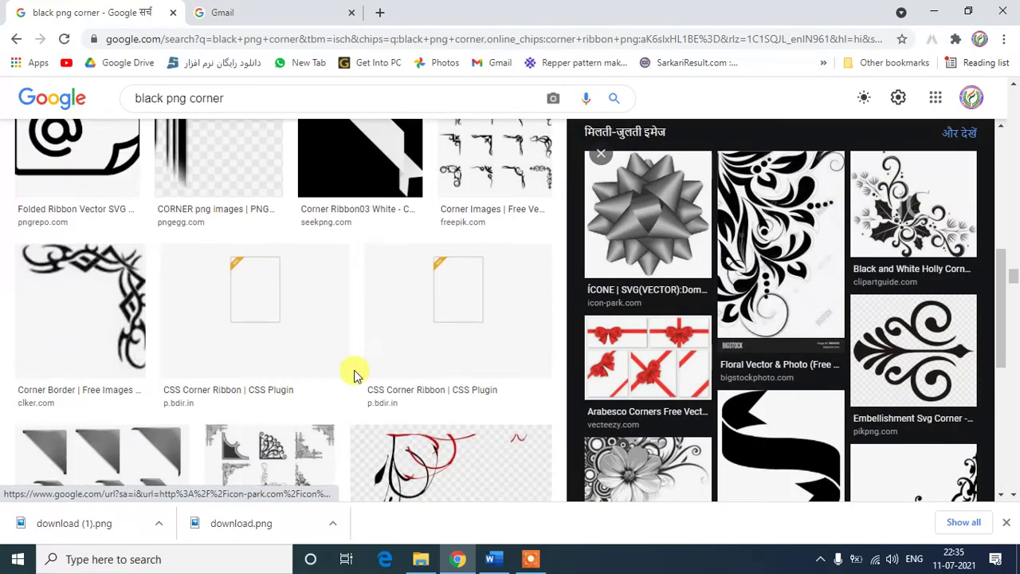
{"action": "scroll", "coordinate": [351, 373], "scroll_direction": "down", "scroll_amount": 1}
{"action": "scroll", "coordinate": [327, 359], "scroll_direction": "down", "scroll_amount": 2}
{"action": "scroll", "coordinate": [327, 359], "scroll_direction": "down", "scroll_amount": 3}
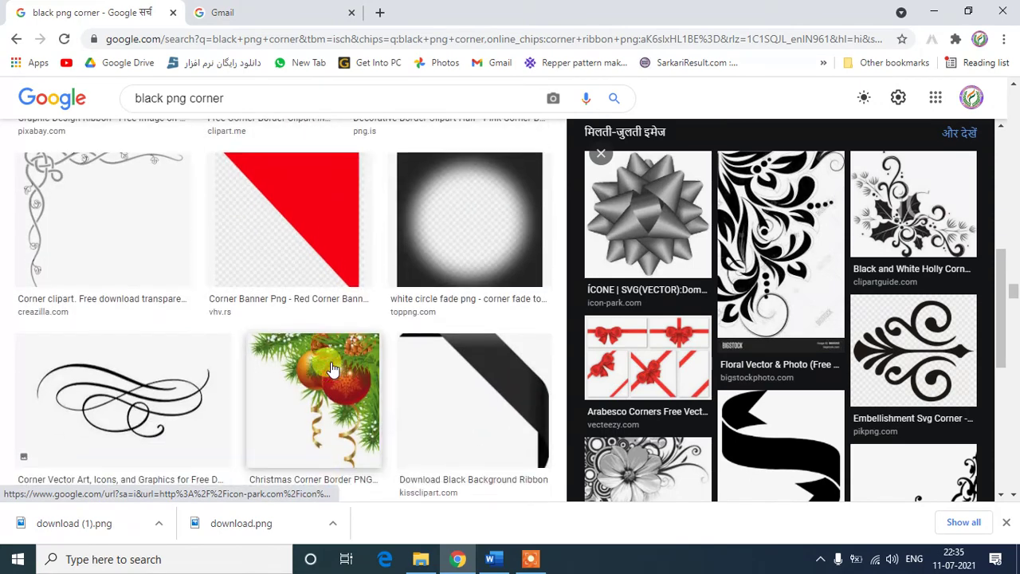
{"action": "scroll", "coordinate": [334, 367], "scroll_direction": "down", "scroll_amount": 2}
{"action": "scroll", "coordinate": [694, 364], "scroll_direction": "down", "scroll_amount": 1}
{"action": "scroll", "coordinate": [638, 391], "scroll_direction": "down", "scroll_amount": 1}
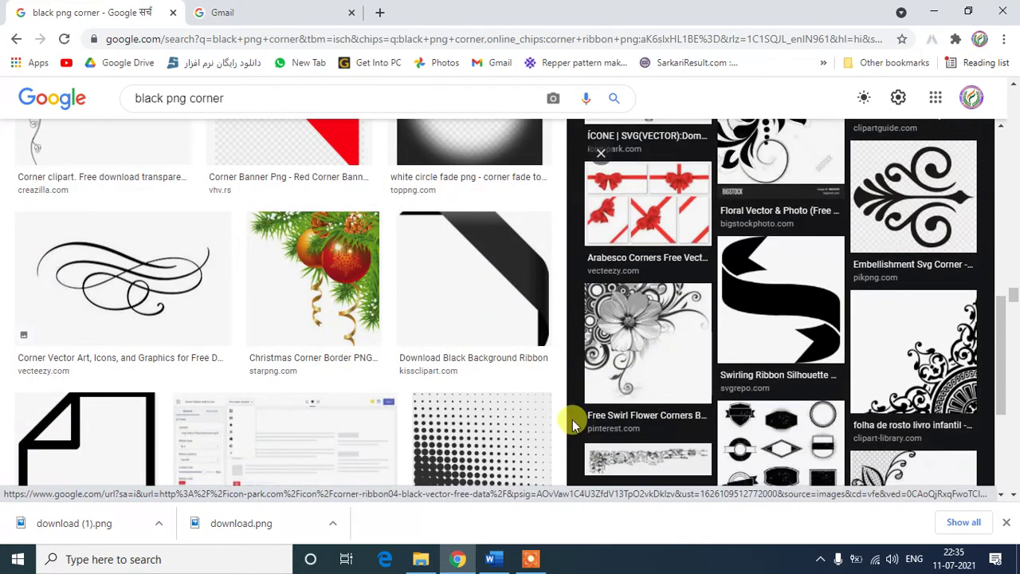
{"action": "scroll", "coordinate": [573, 420], "scroll_direction": "down", "scroll_amount": 2}
- Preview the halftone 'Corner Sticker - Abstract Design Black And White' image
{"action": "left_click", "coordinate": [512, 417]}
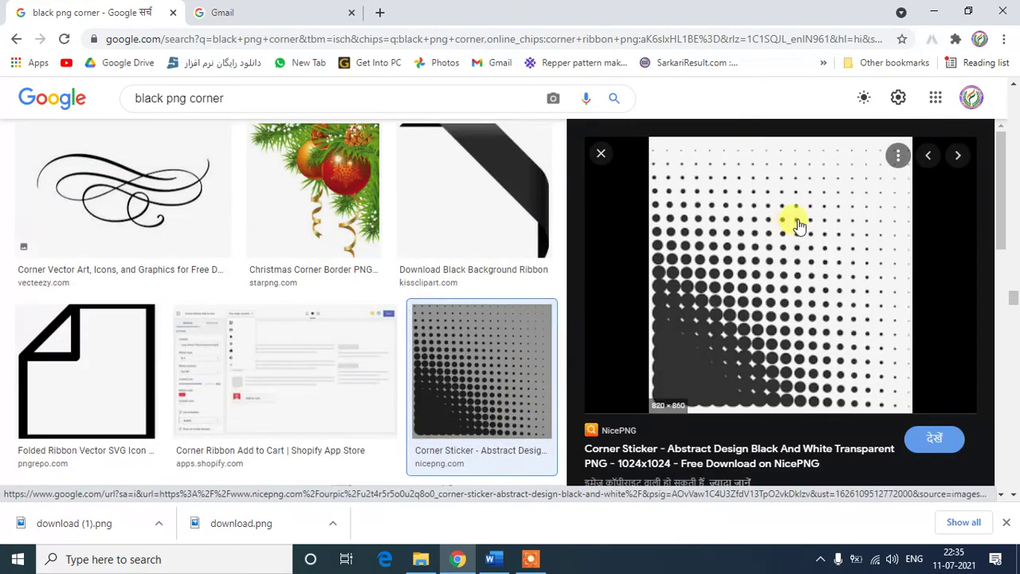
{"action": "scroll", "coordinate": [799, 226], "scroll_direction": "down", "scroll_amount": 3}
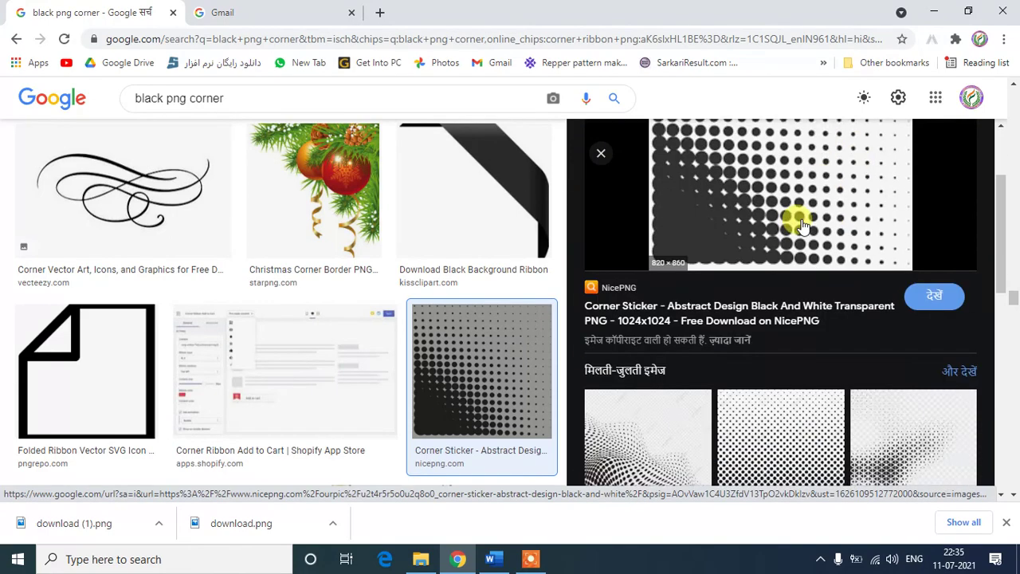
{"action": "scroll", "coordinate": [686, 356], "scroll_direction": "down", "scroll_amount": 3}
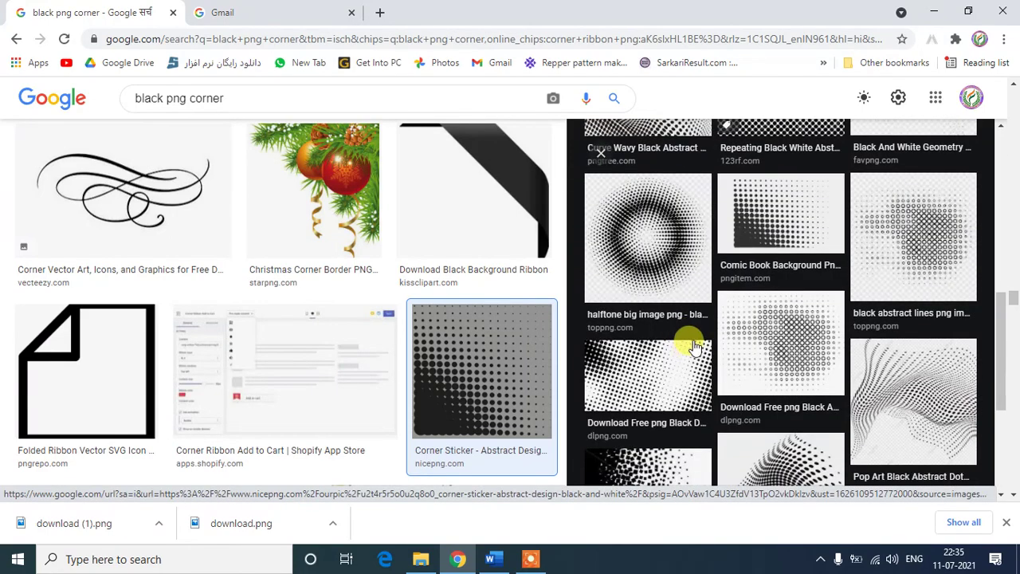
{"action": "scroll", "coordinate": [692, 320], "scroll_direction": "up", "scroll_amount": 10}
{"action": "scroll", "coordinate": [774, 319], "scroll_direction": "up", "scroll_amount": 5}
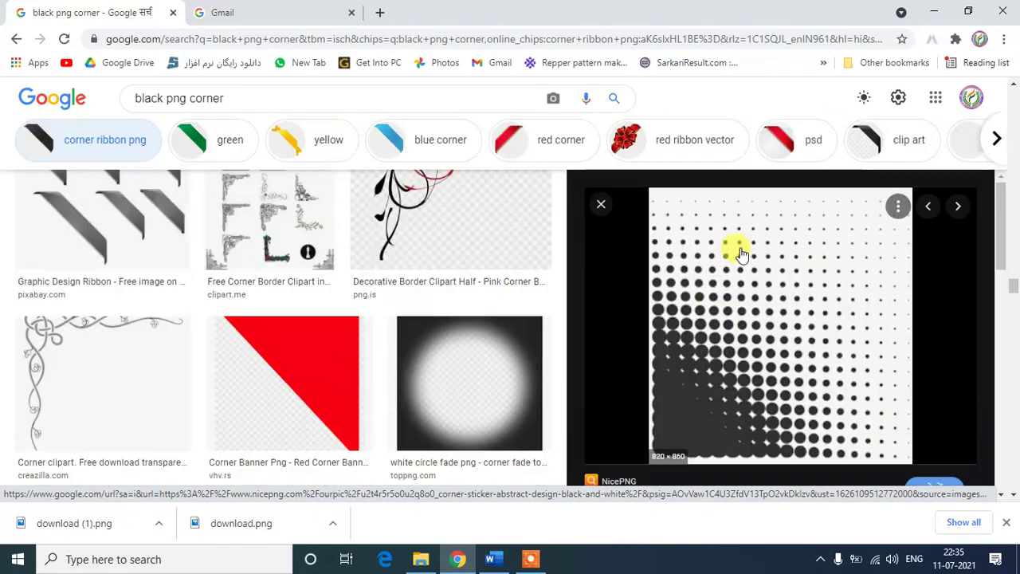
{"action": "scroll", "coordinate": [740, 243], "scroll_direction": "down", "scroll_amount": 10}
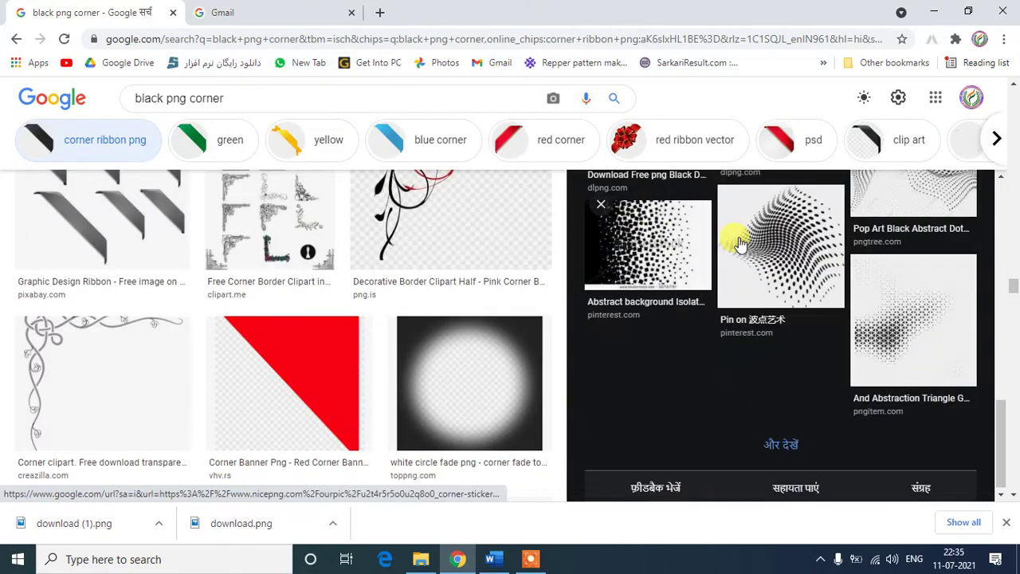
- Show more related halftone images and preview the 'Black Abstract Lines PNG Image'
{"action": "left_click", "coordinate": [781, 443]}
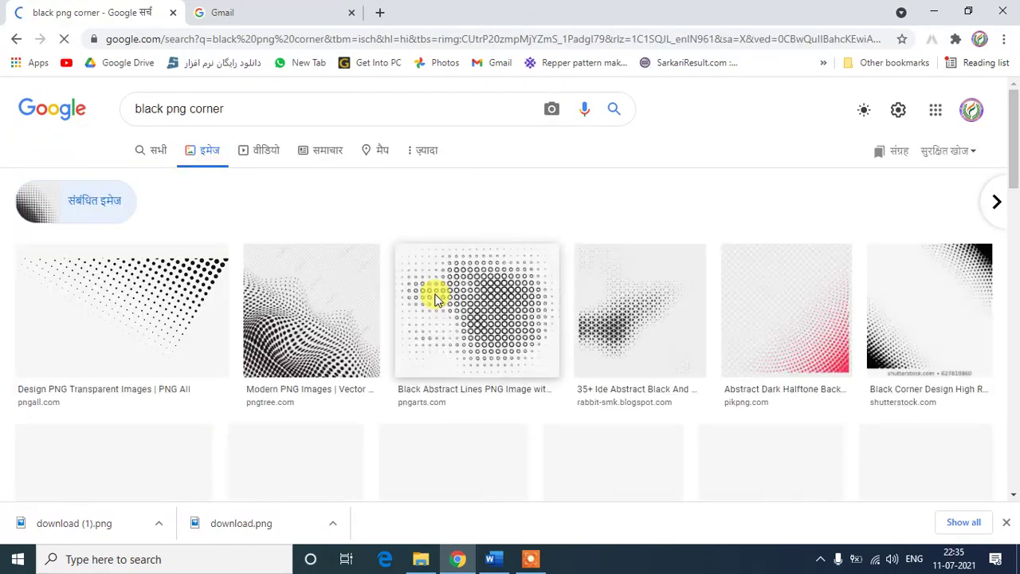
{"action": "scroll", "coordinate": [695, 292], "scroll_direction": "down", "scroll_amount": 2}
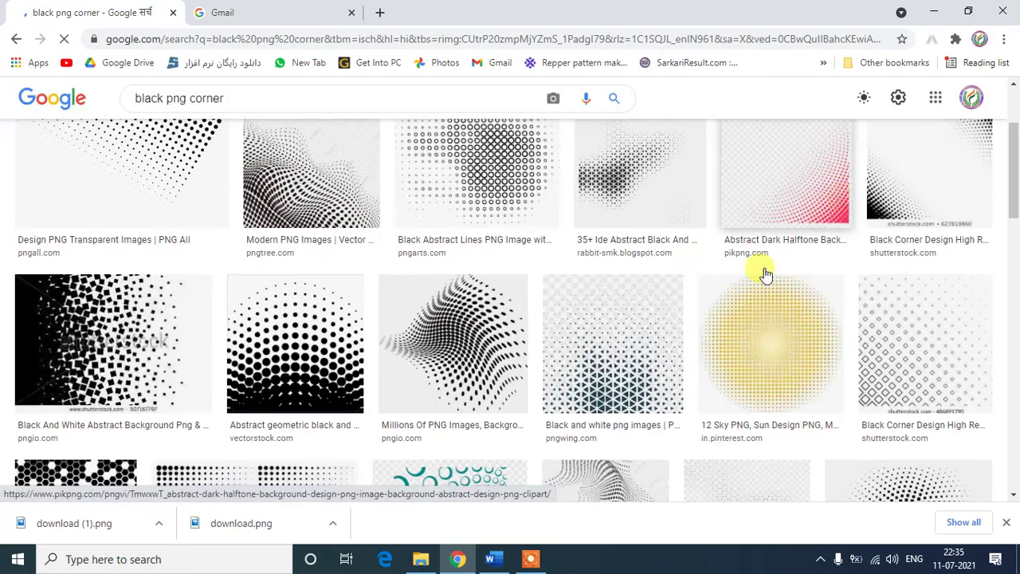
{"action": "scroll", "coordinate": [479, 271], "scroll_direction": "down", "scroll_amount": 5}
{"action": "scroll", "coordinate": [280, 226], "scroll_direction": "down", "scroll_amount": 3}
{"action": "scroll", "coordinate": [566, 268], "scroll_direction": "down", "scroll_amount": 3}
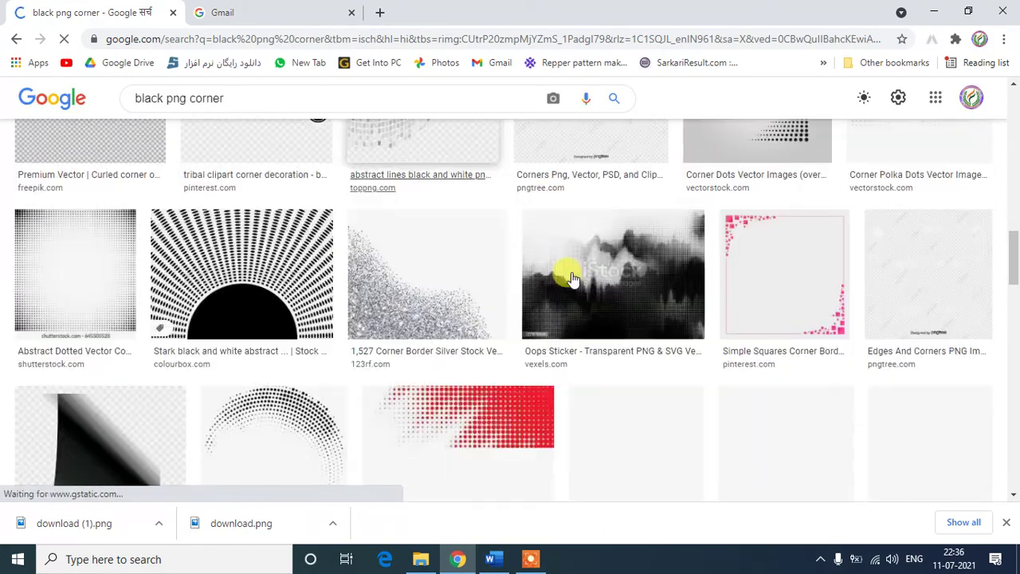
{"action": "scroll", "coordinate": [483, 314], "scroll_direction": "up", "scroll_amount": 5}
{"action": "scroll", "coordinate": [451, 279], "scroll_direction": "up", "scroll_amount": 5}
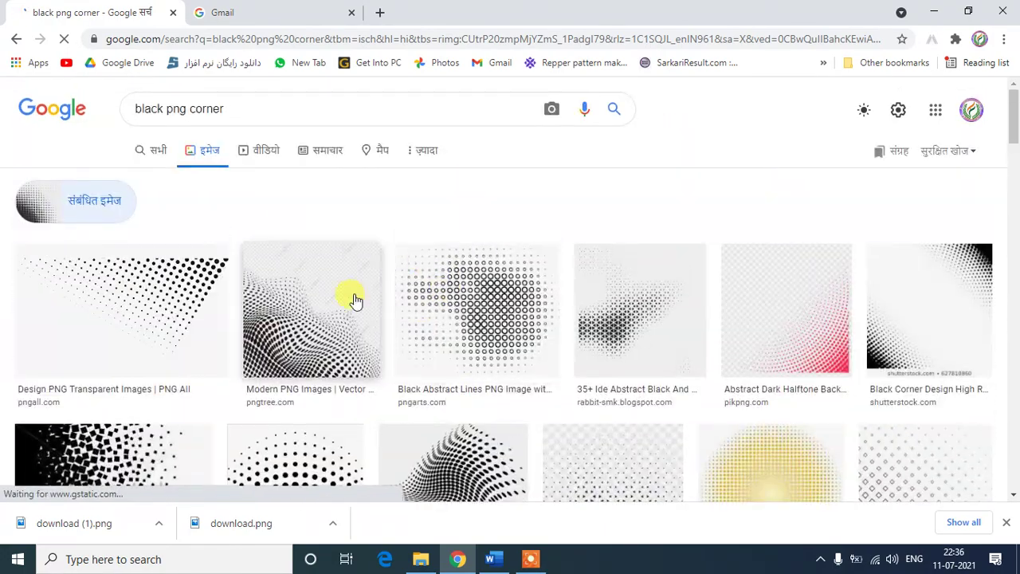
{"action": "left_click", "coordinate": [539, 323]}
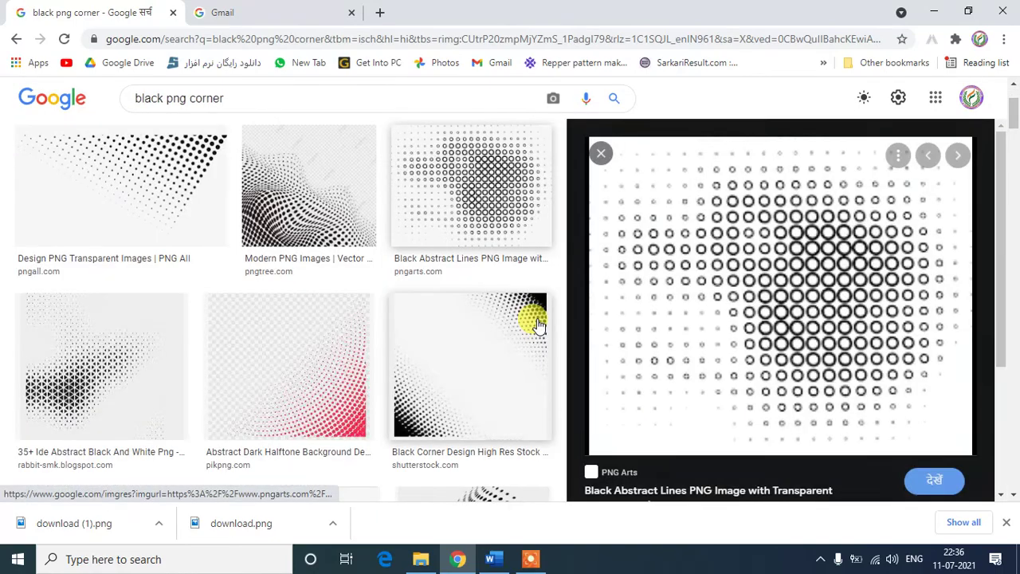